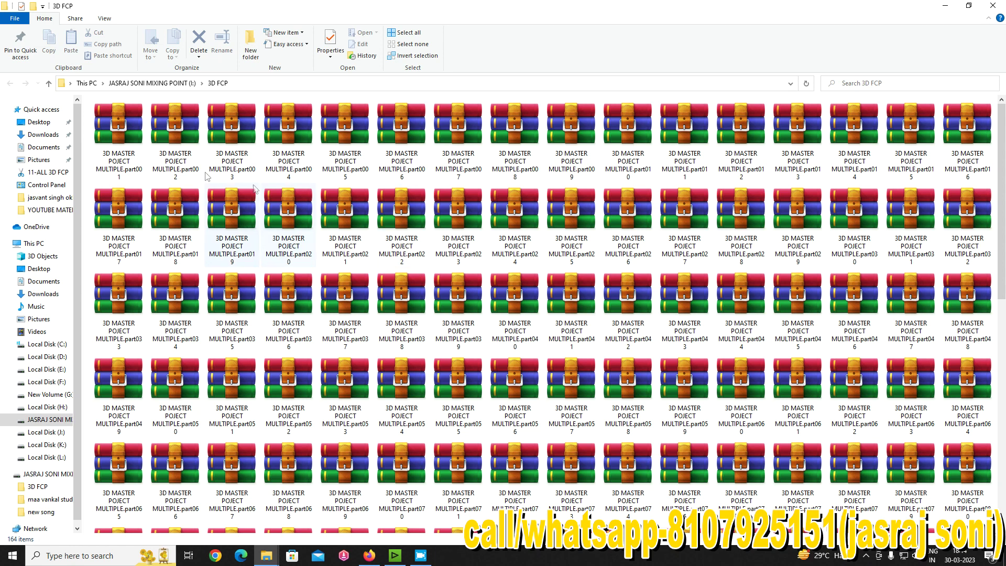
Step: Check the file properties of the first archive part, 3D MASTER POJECT MULTIPLE.part001, and close them
click(128, 134)
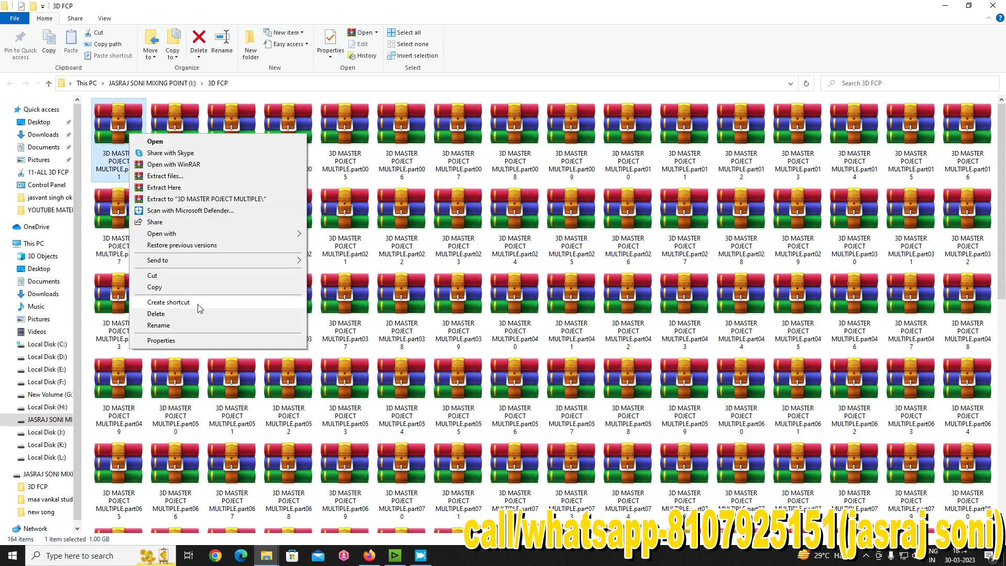
click(193, 340)
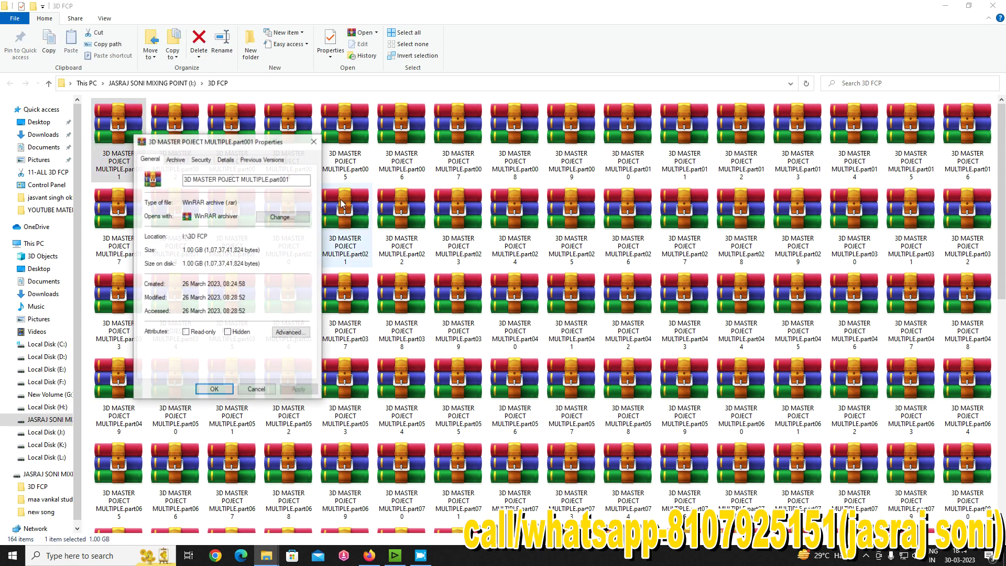
click(313, 140)
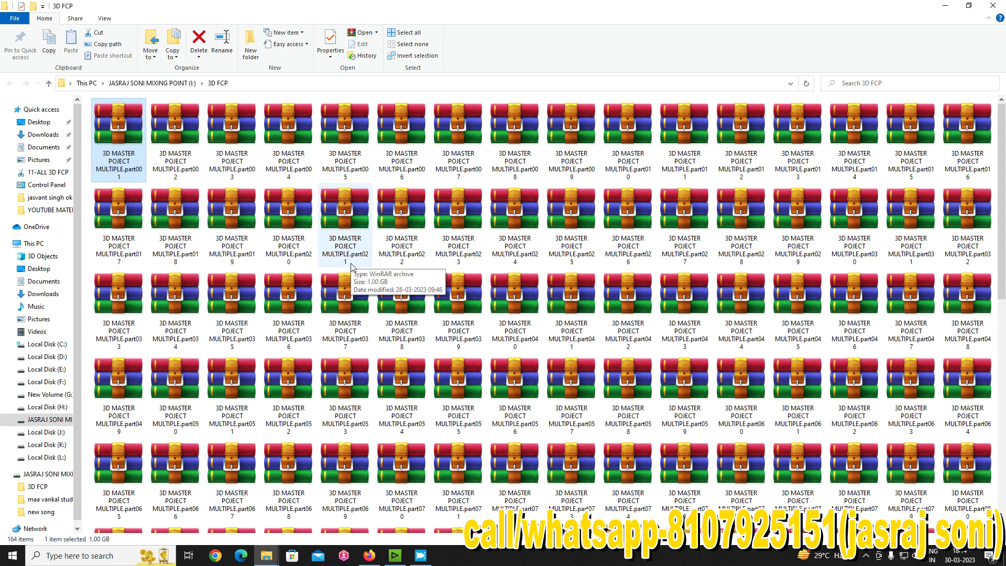
Step: Review the archive parts in the 3D FCP folder through to the last one, return to the first, and minimize the window
scroll(351, 266, down, 10)
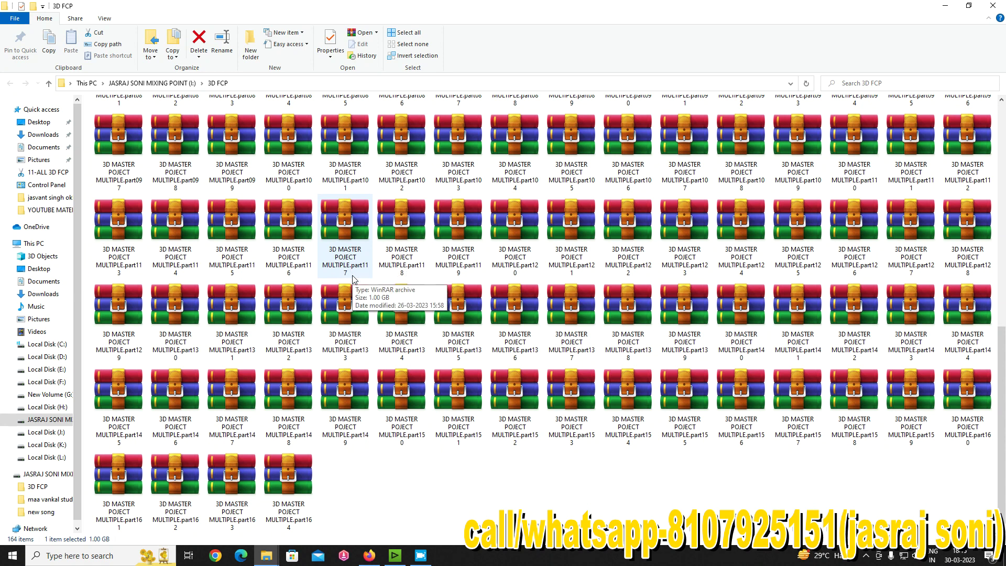
click(451, 482)
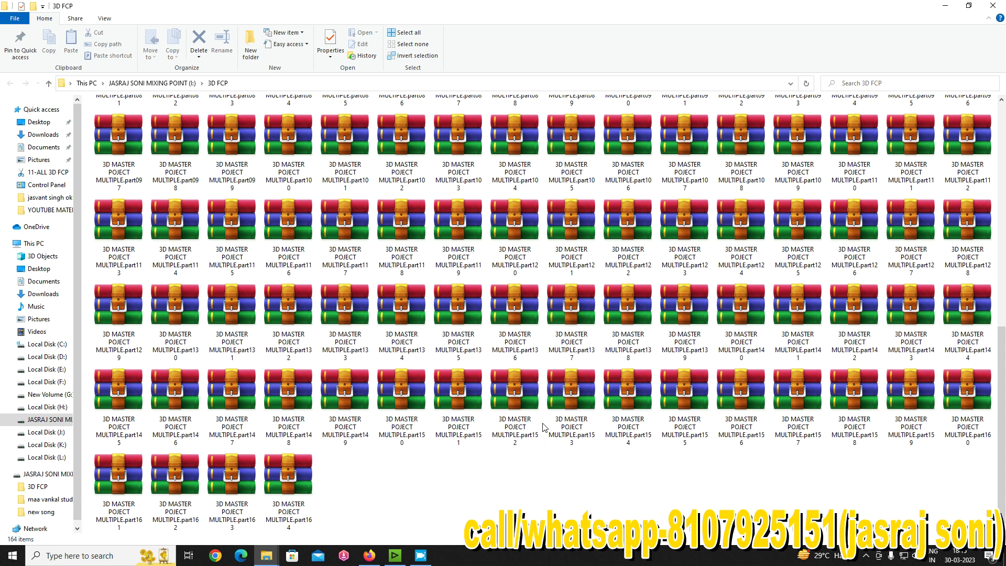
key(Home)
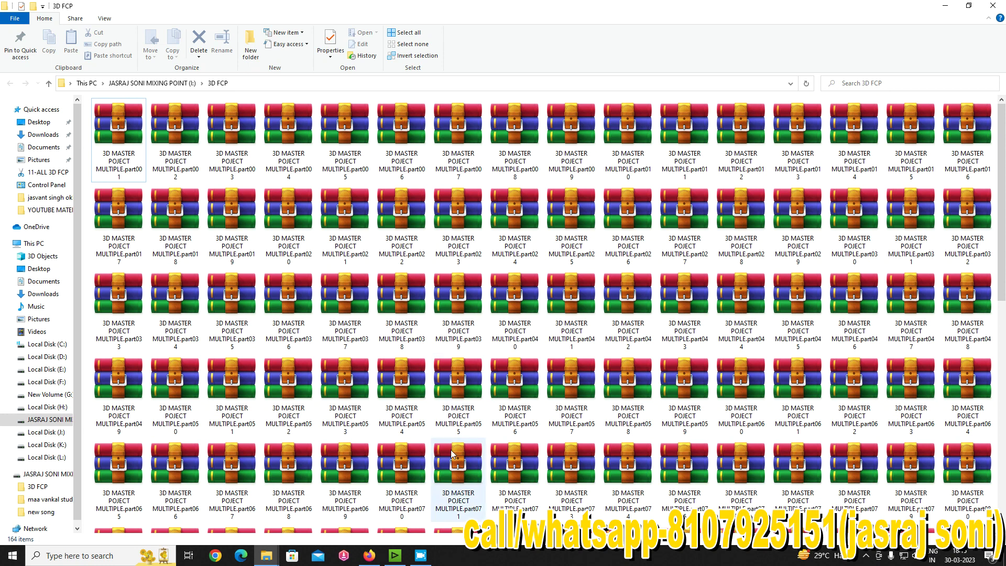
click(946, 6)
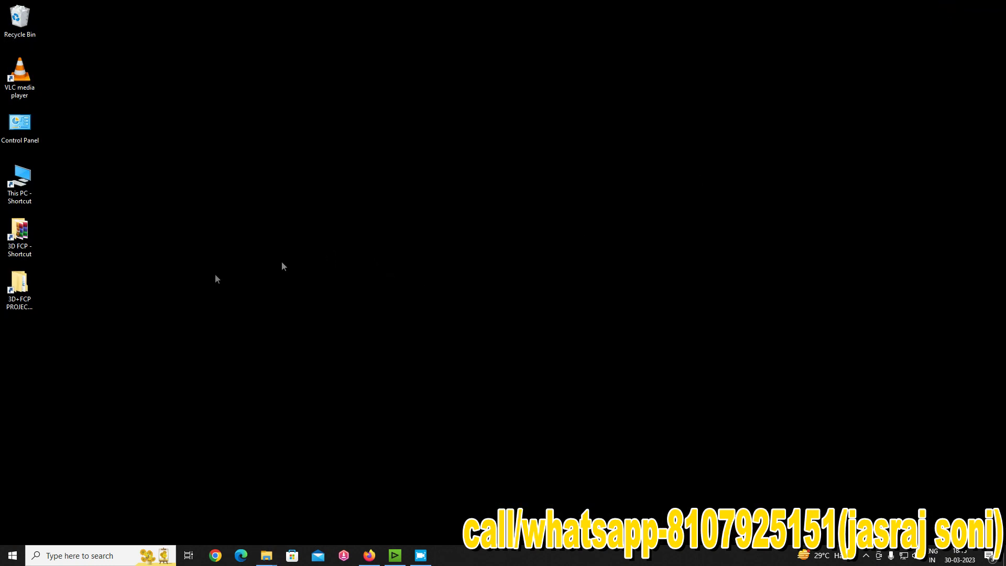
Step: Open the 3D+FCP PROJECT folder from the desktop and examine its list of wedding project subfolders
double_click(23, 291)
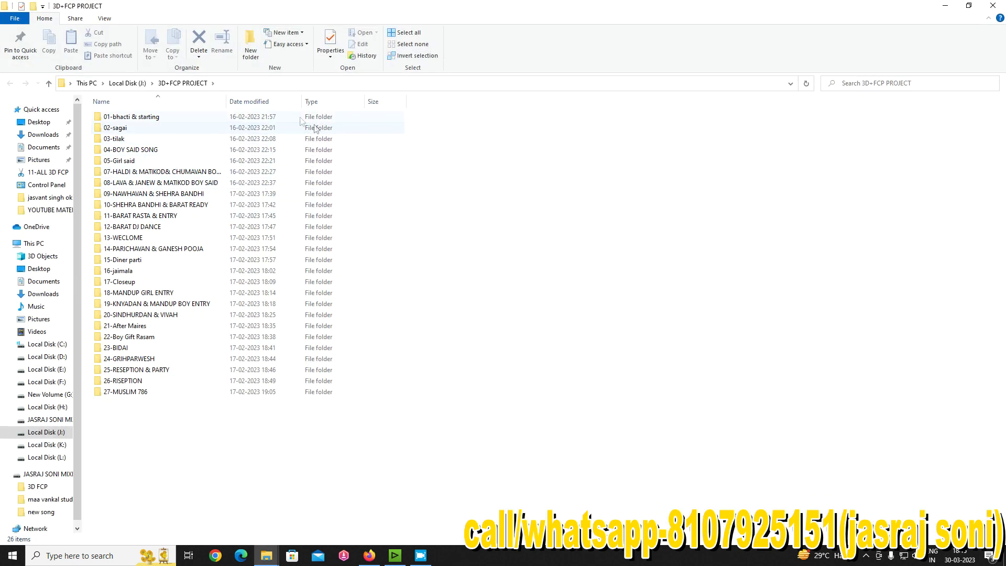
click(168, 116)
click(138, 129)
click(135, 140)
click(137, 150)
click(139, 161)
click(141, 171)
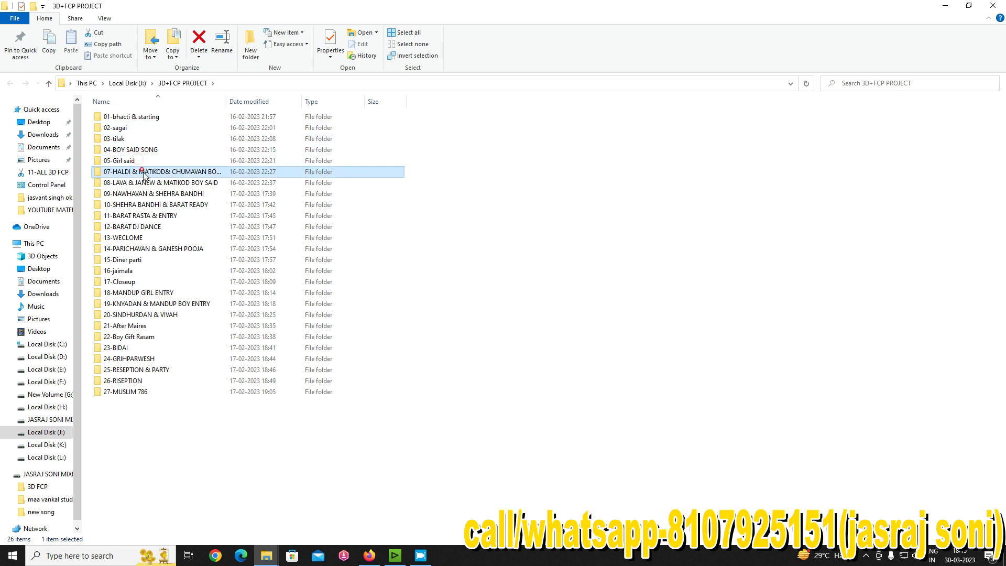
click(147, 182)
click(150, 194)
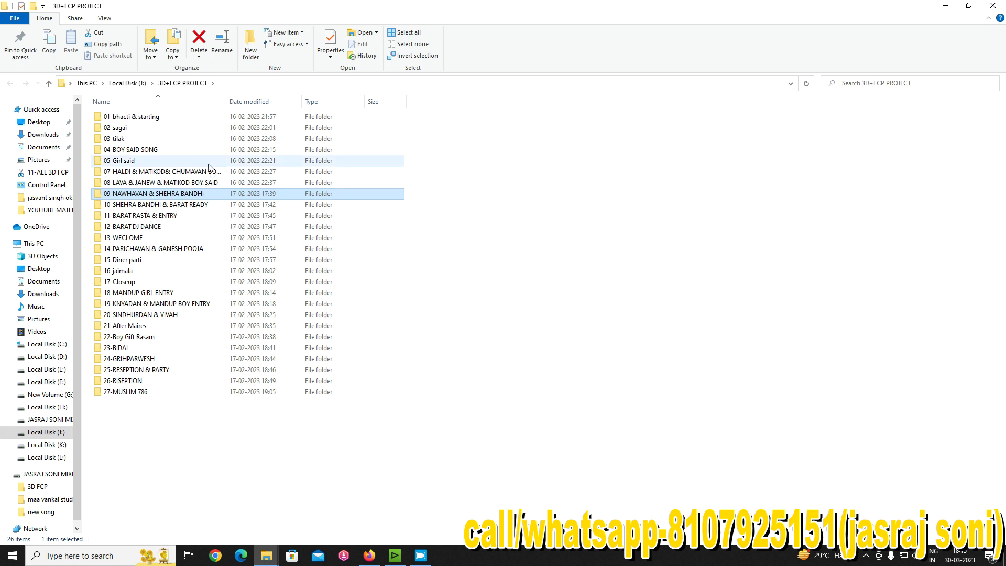
click(176, 203)
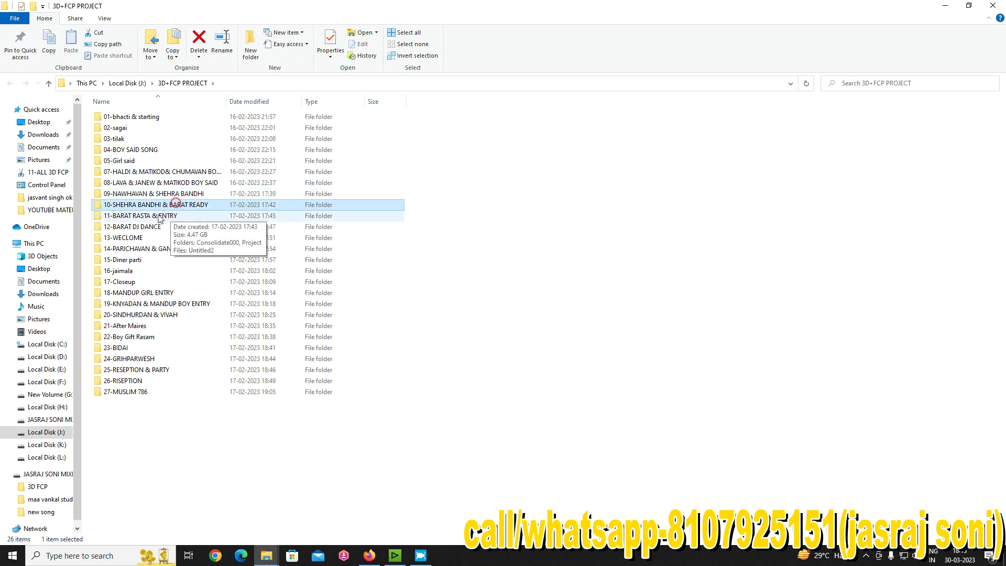
click(159, 217)
click(154, 227)
drag(158, 449, 181, 73)
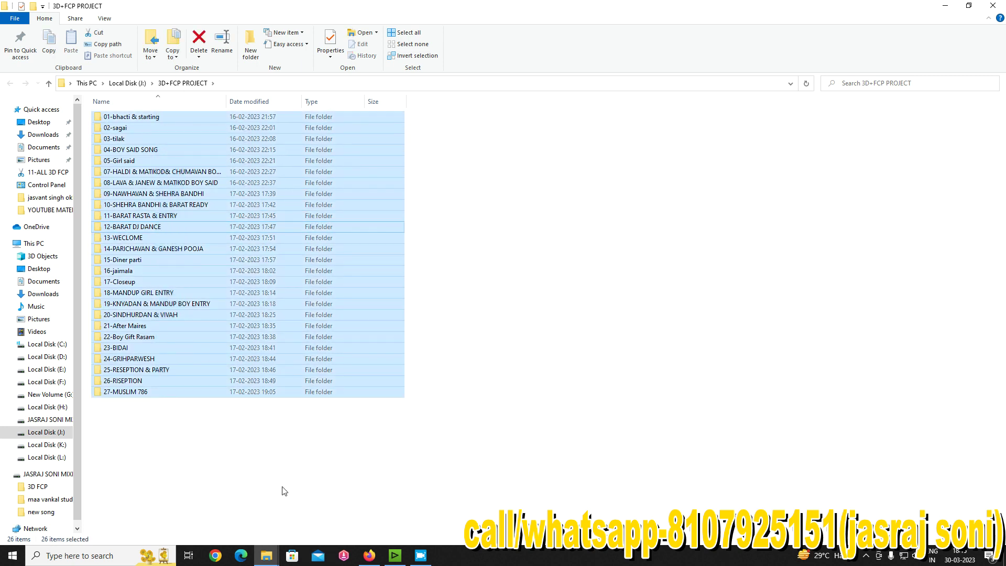
click(284, 491)
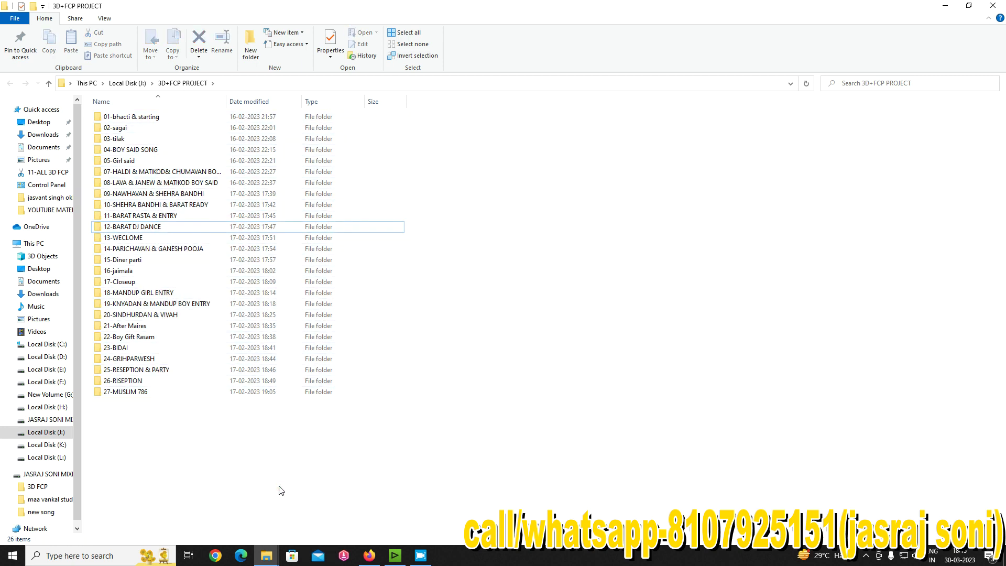
Step: Inspect the Untitled2 EDIUS project file inside the 01-bhacti & starting folder, then return to the parent folder
double_click(153, 118)
click(129, 159)
right_click(130, 159)
click(158, 202)
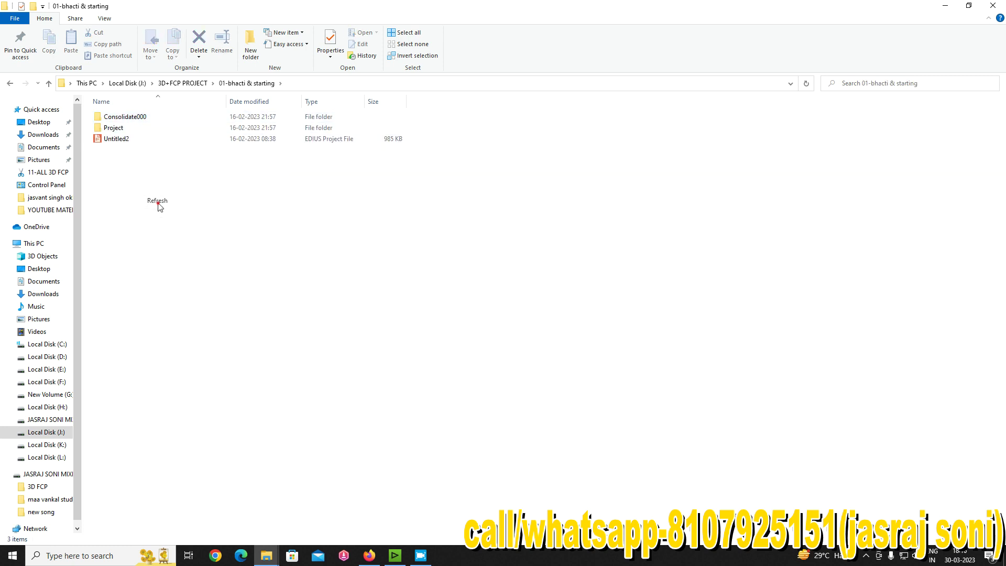
click(121, 141)
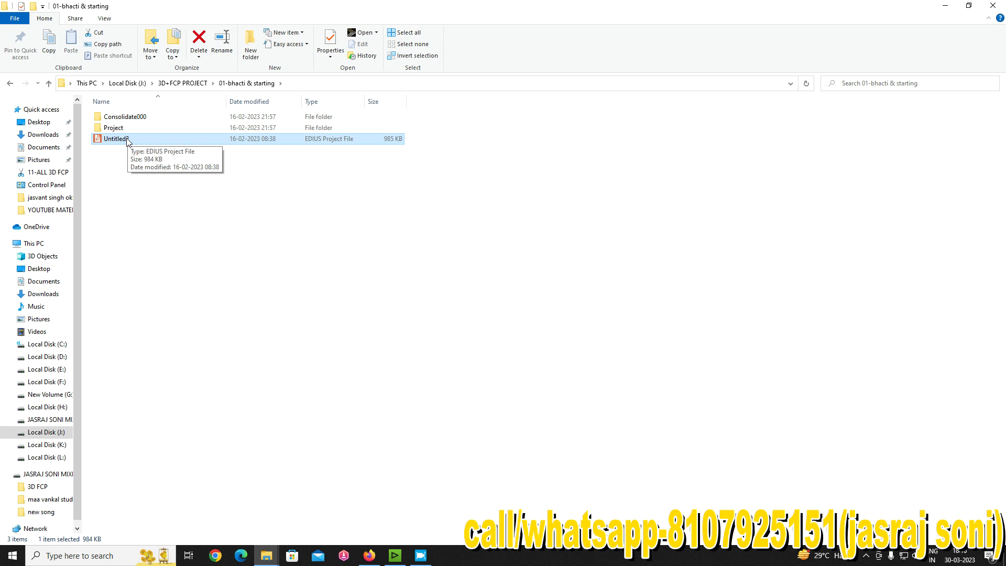
key(alt+Left)
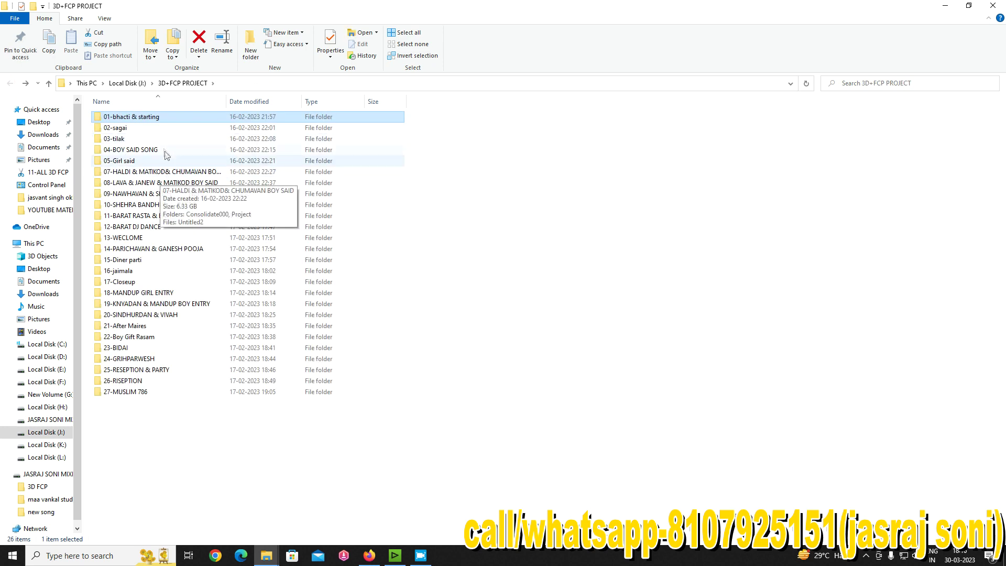
Step: Go up to drive J: and check the total size of the 3D+FCP PROJECT folder in its properties
mouse_move(164, 152)
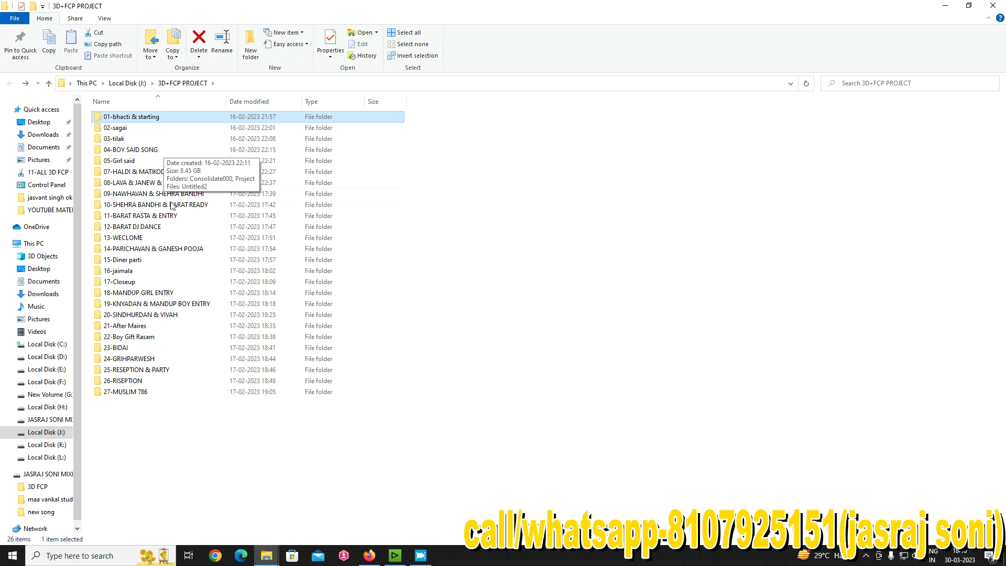
click(127, 85)
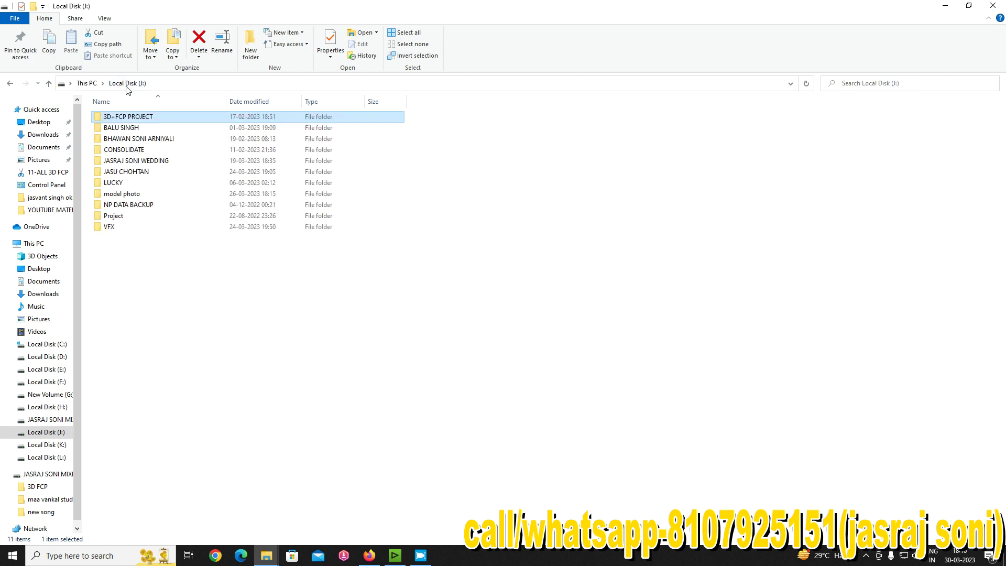
right_click(129, 116)
click(161, 372)
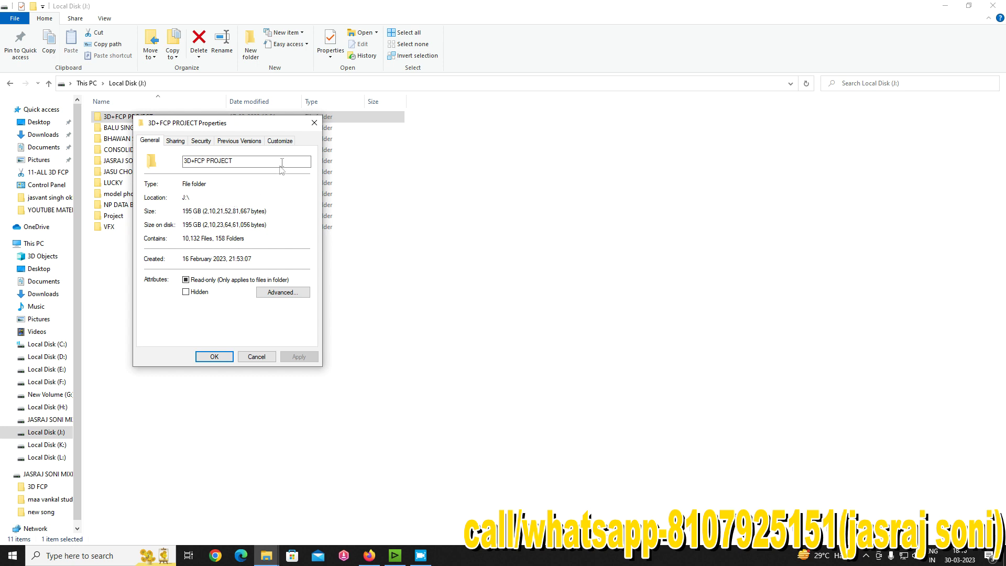
click(314, 122)
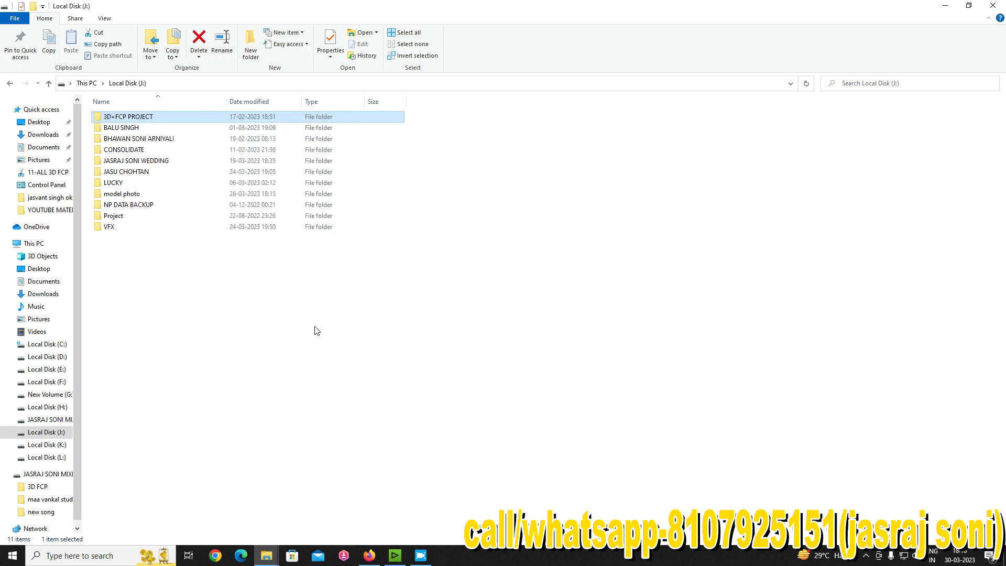
Step: View the contents of the 3D+FCP PROJECT folder again, return to drive J:, and minimize the window
double_click(147, 114)
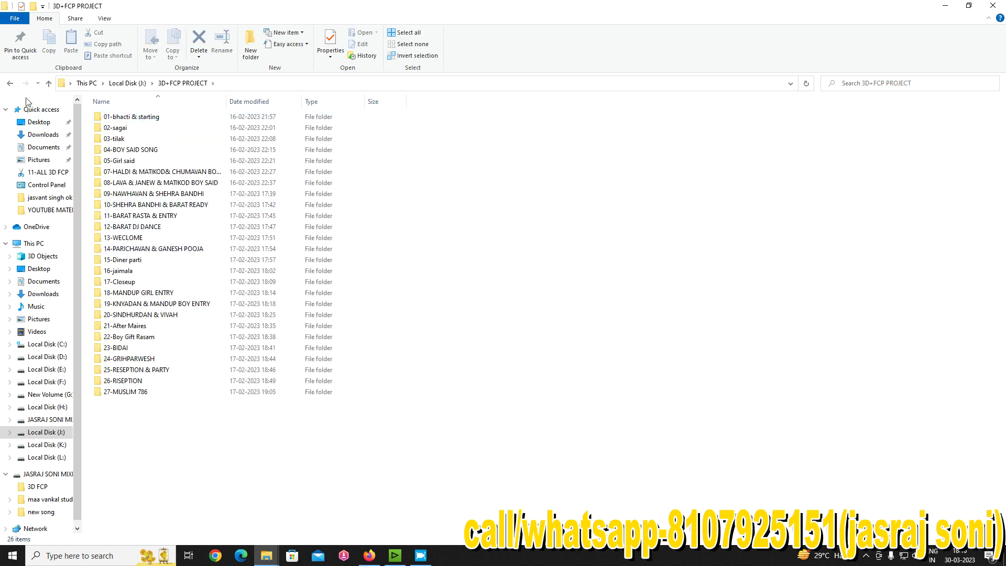
click(10, 83)
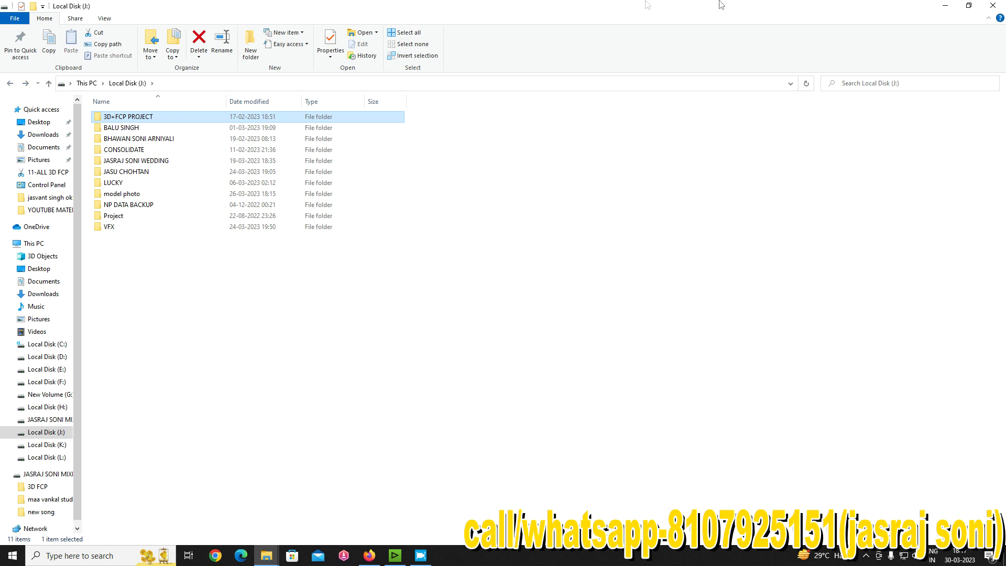
click(946, 6)
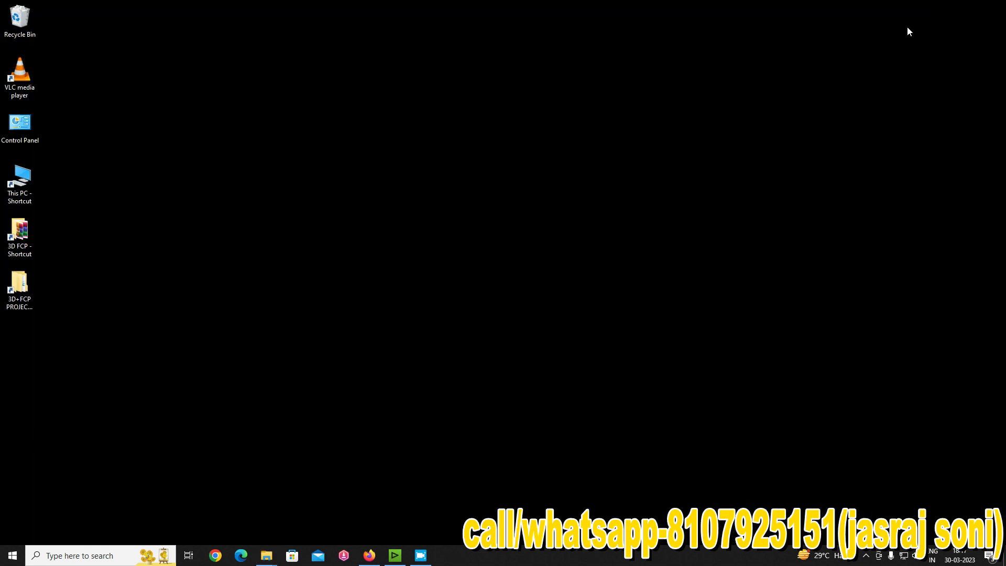
right_click(523, 132)
click(571, 165)
right_click(571, 165)
click(599, 197)
Step: Switch to EDIUS and create a new project named Untitled7 with the HD 1920x1080 25p 16:9 8bit preset
click(395, 555)
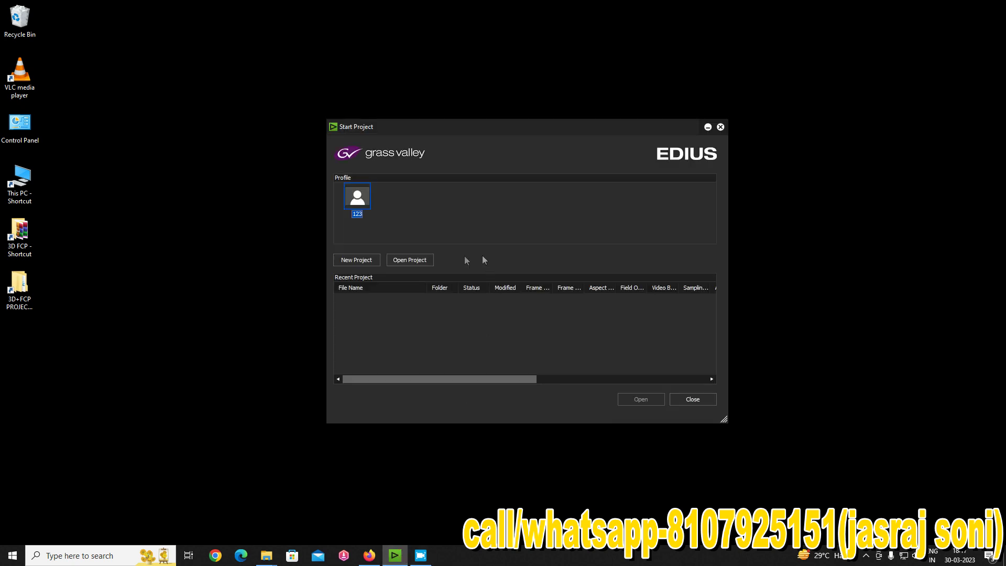
click(364, 261)
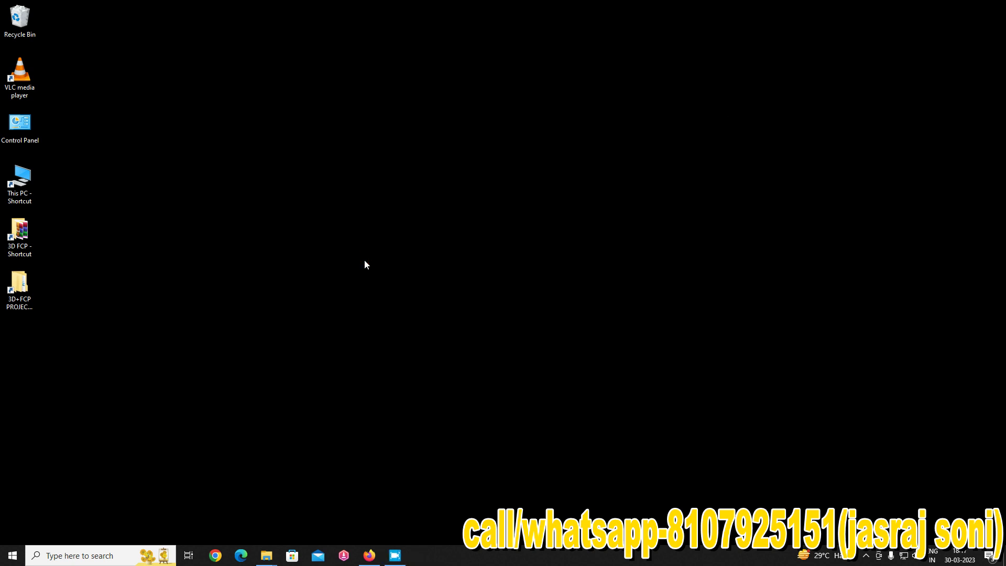
click(362, 256)
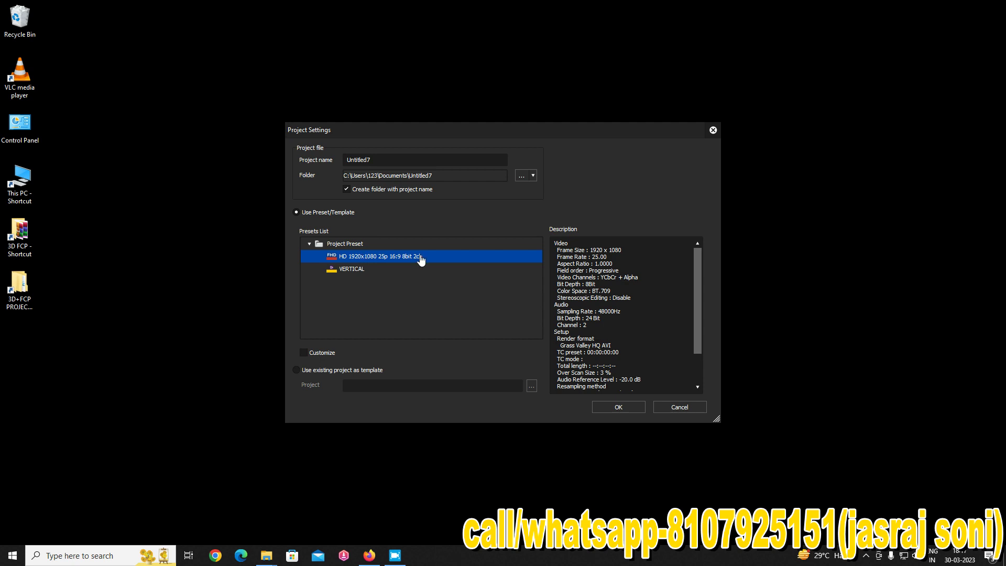
click(621, 412)
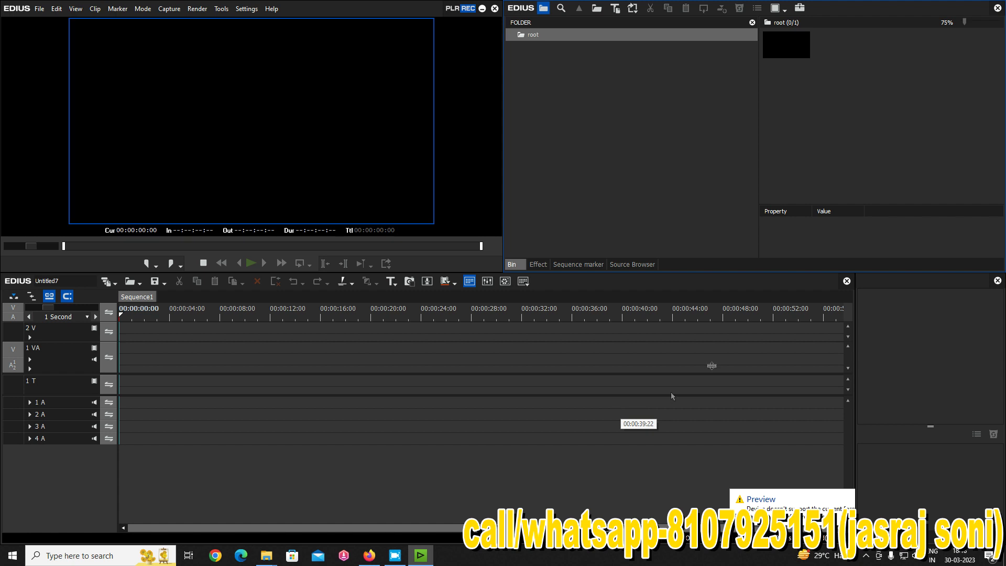
Step: Start importing clips into the bin and browse drive I: through the 2023 folder to the first client's 100CANON footage folder
click(873, 135)
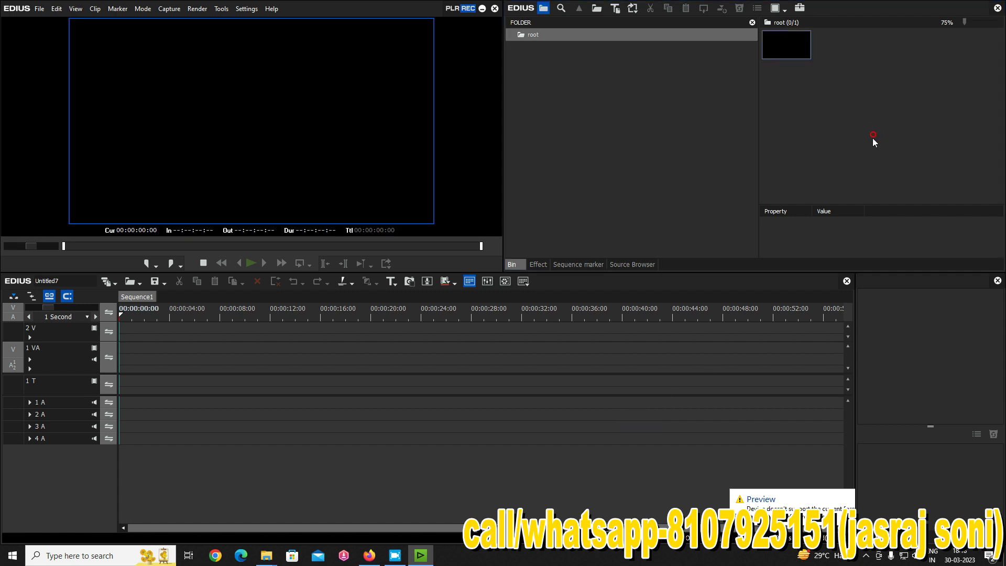
double_click(872, 137)
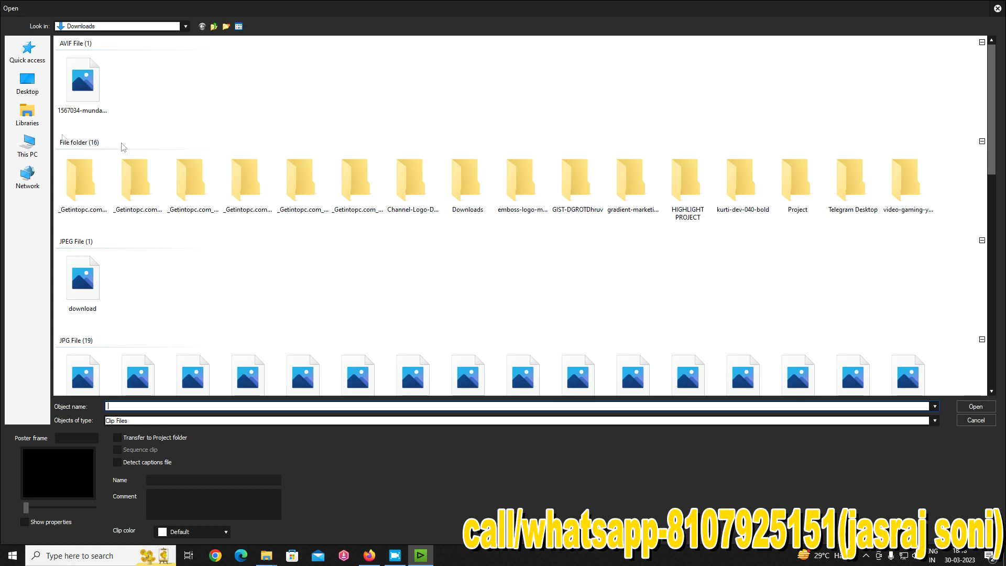
click(27, 146)
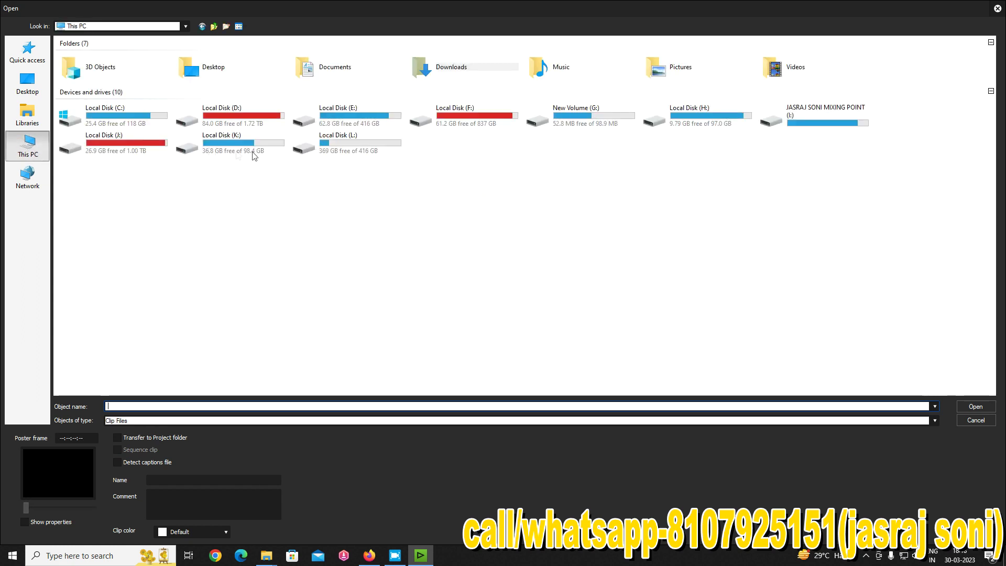
double_click(827, 113)
double_click(137, 62)
double_click(81, 62)
click(107, 53)
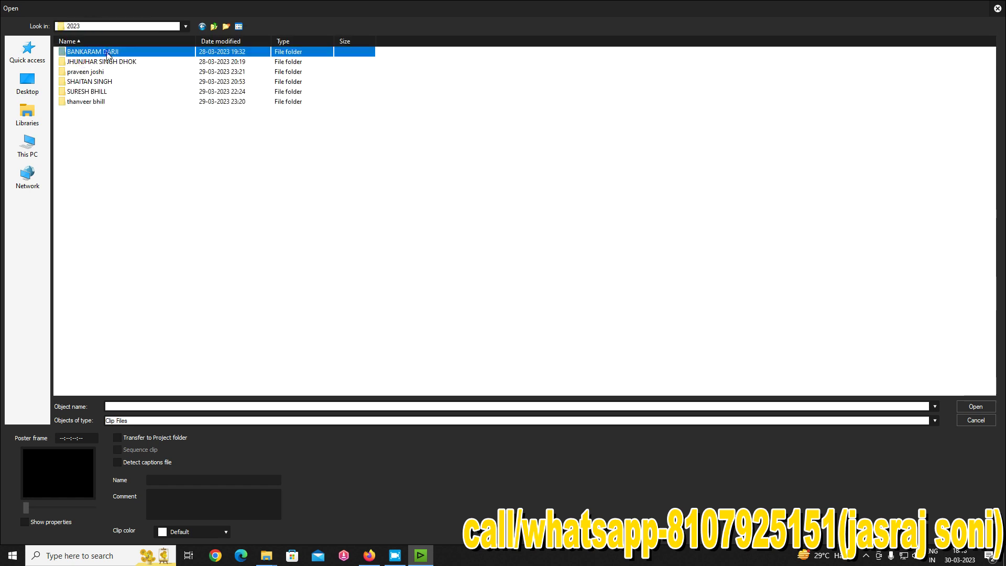
click(108, 53)
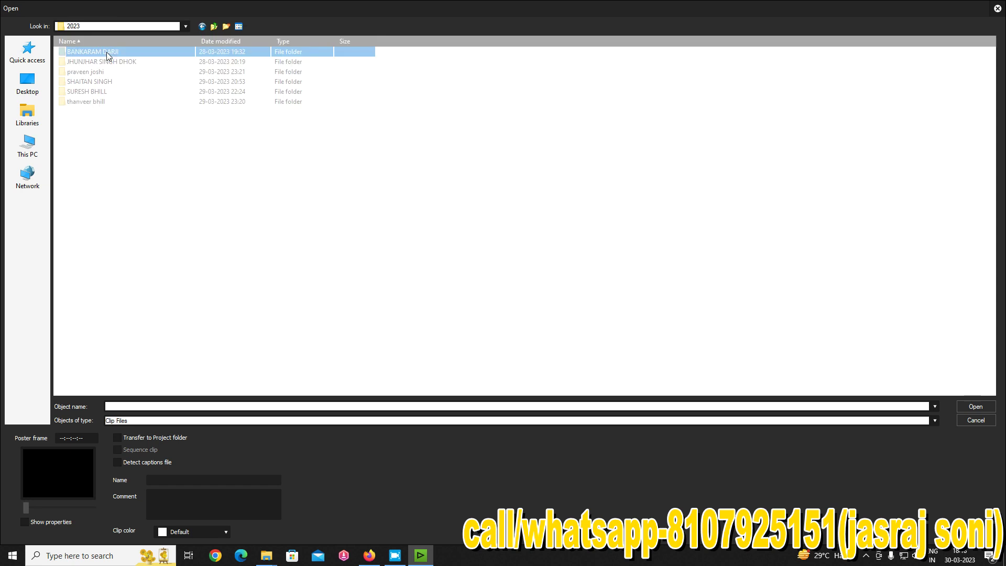
double_click(107, 52)
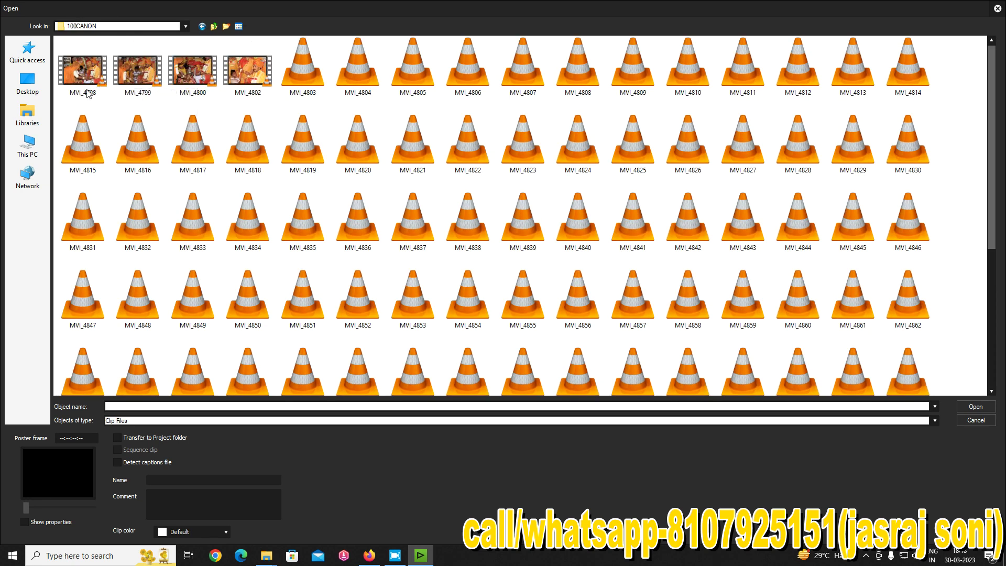
Step: Import all the footage clips from MVI_4798 through MVI_4918 in the 100CANON folder into the bin
click(86, 74)
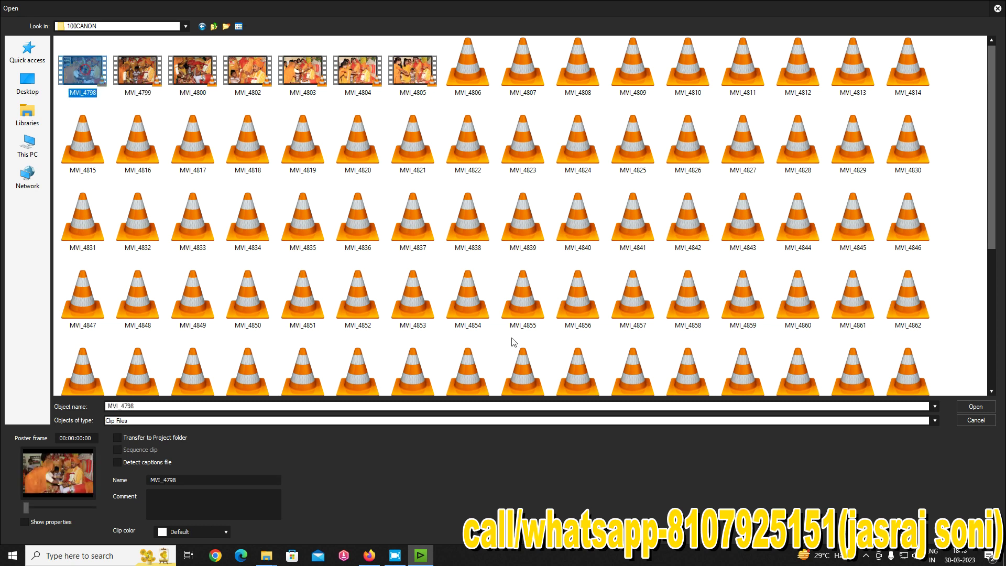
drag(988, 229, 987, 385)
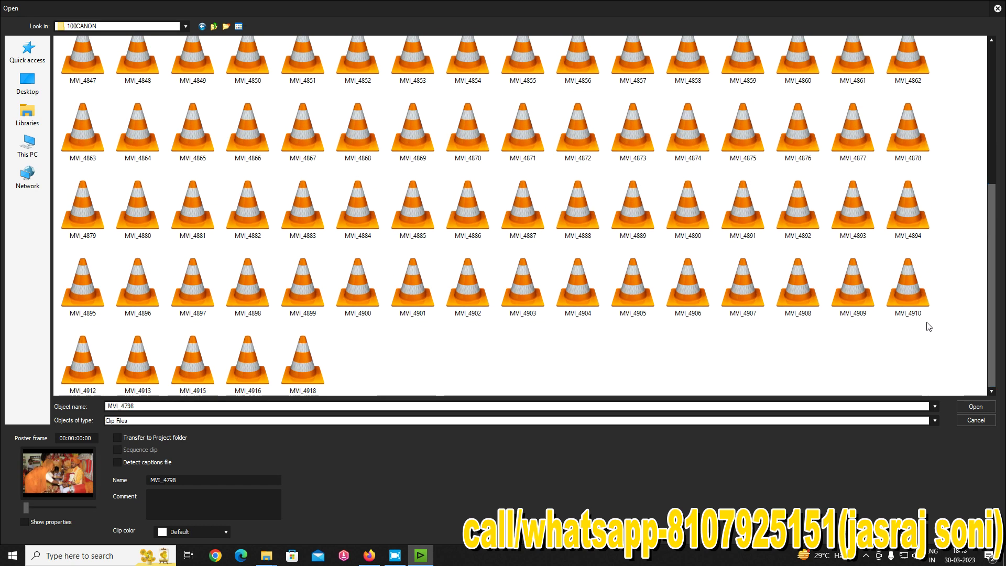
shift+click(304, 362)
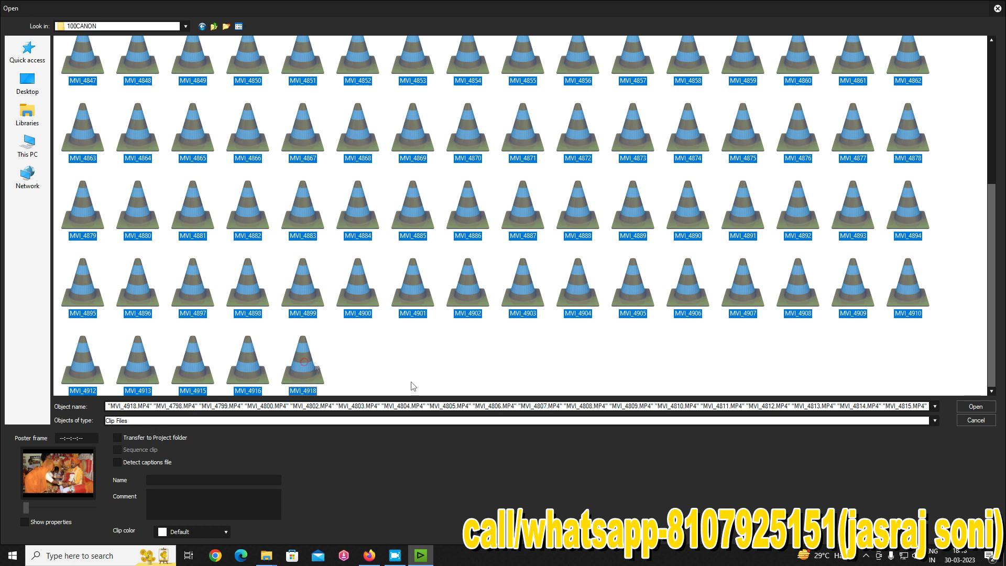
click(971, 407)
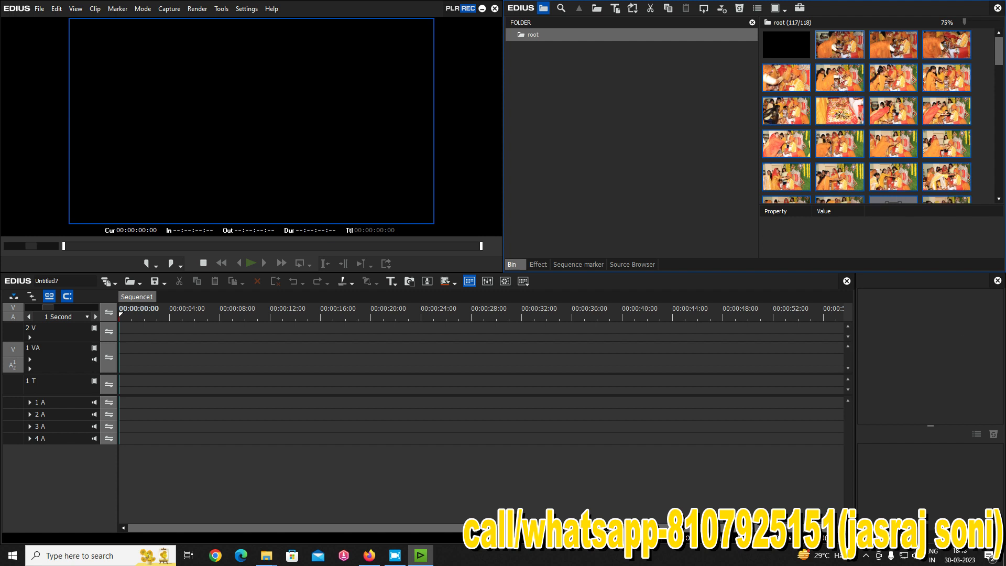
Step: Add the imported clips to the timeline, mute the 1 VA track's audio, and preview the beginning of the sequence
right_click(836, 43)
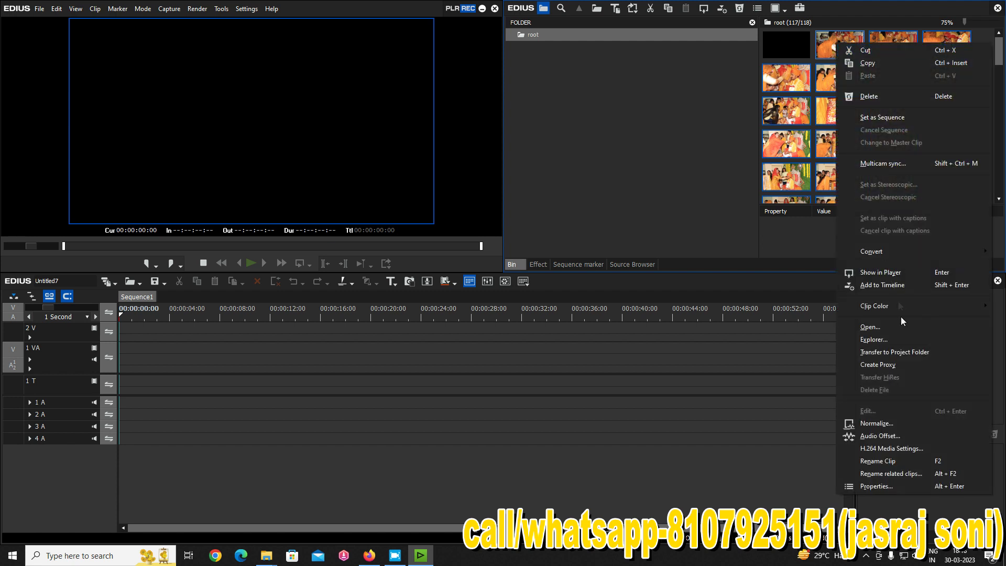
click(896, 285)
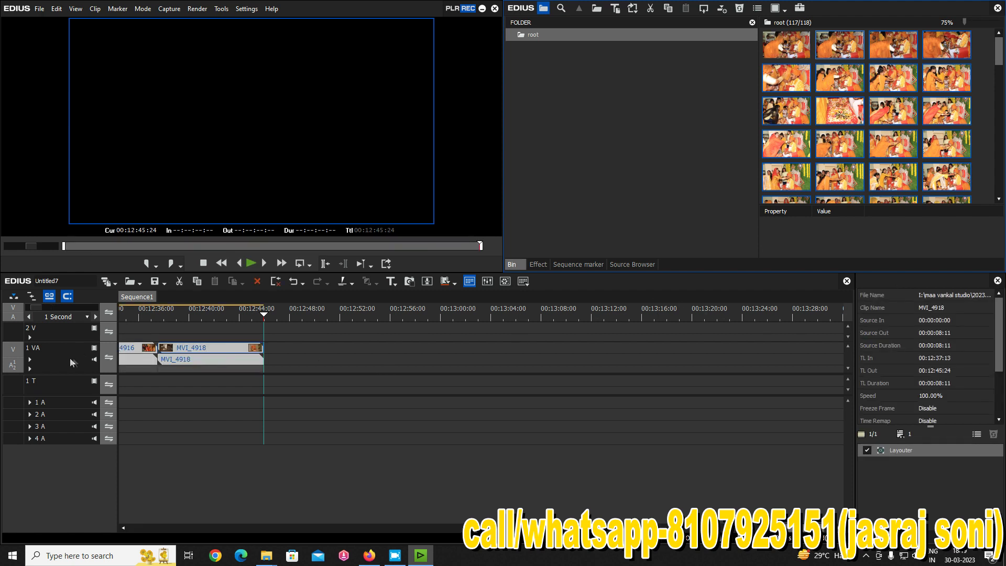
click(94, 360)
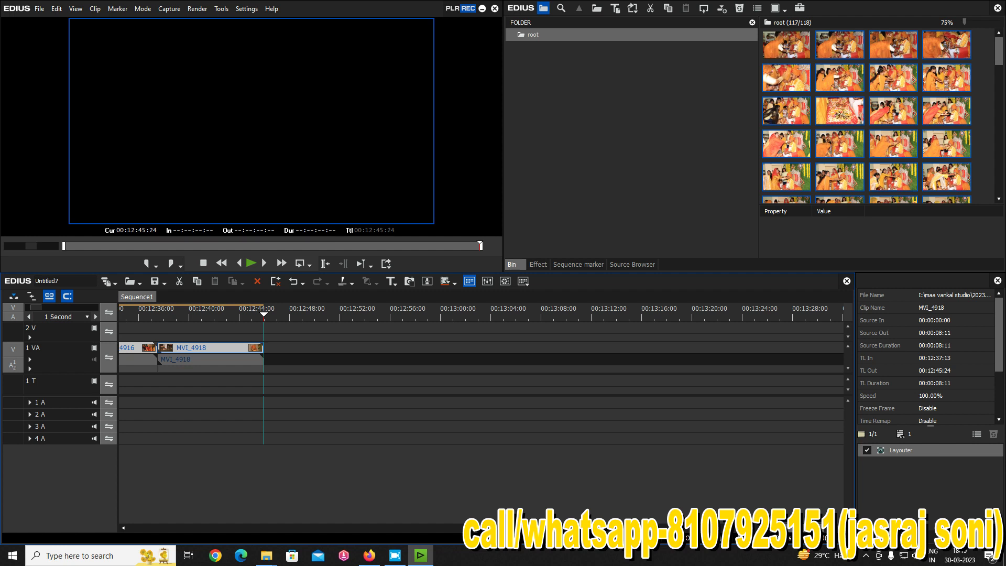
drag(810, 528, 106, 522)
mouse_move(150, 316)
mouse_down()
mouse_move(432, 324)
mouse_move(160, 333)
mouse_up()
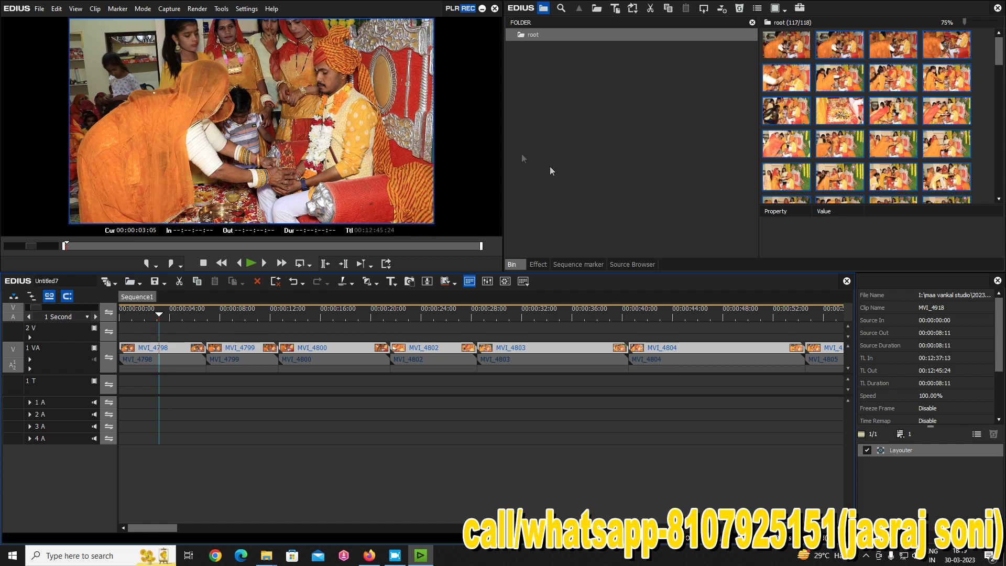
Step: Delete all clips from the root bin folder, keeping the footage on the timeline
click(802, 42)
right_click(801, 41)
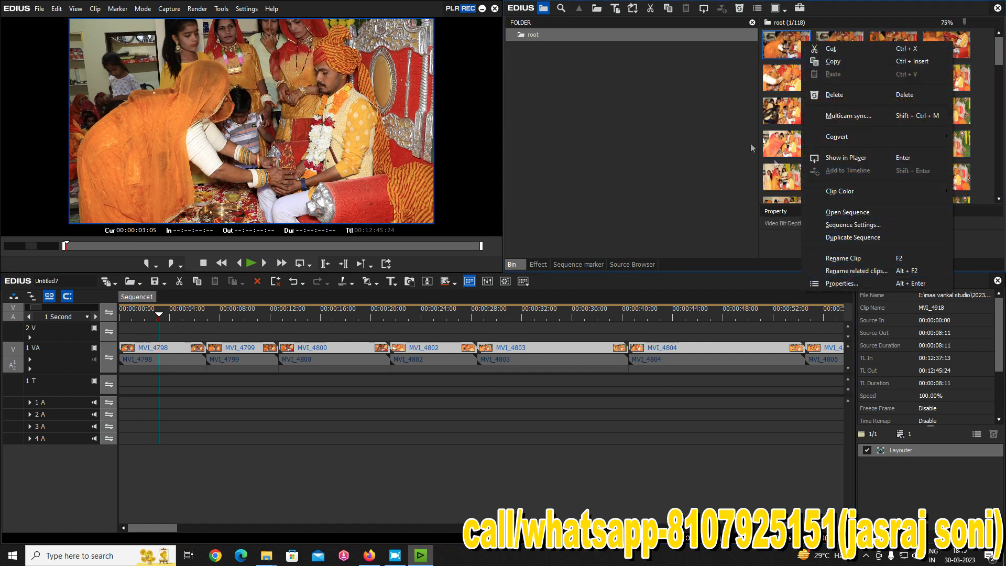
click(780, 50)
key(ctrl+a)
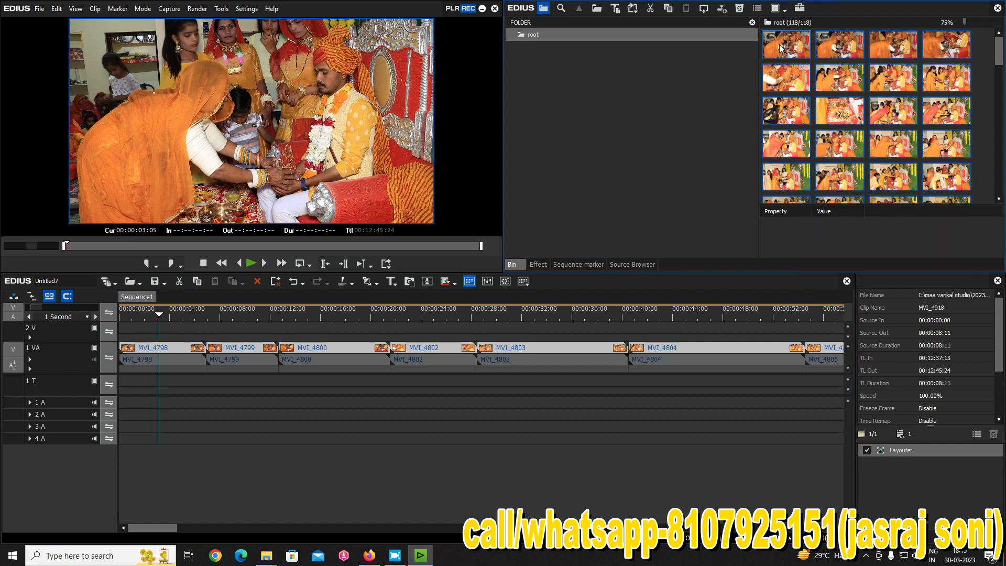
key(Delete)
click(735, 153)
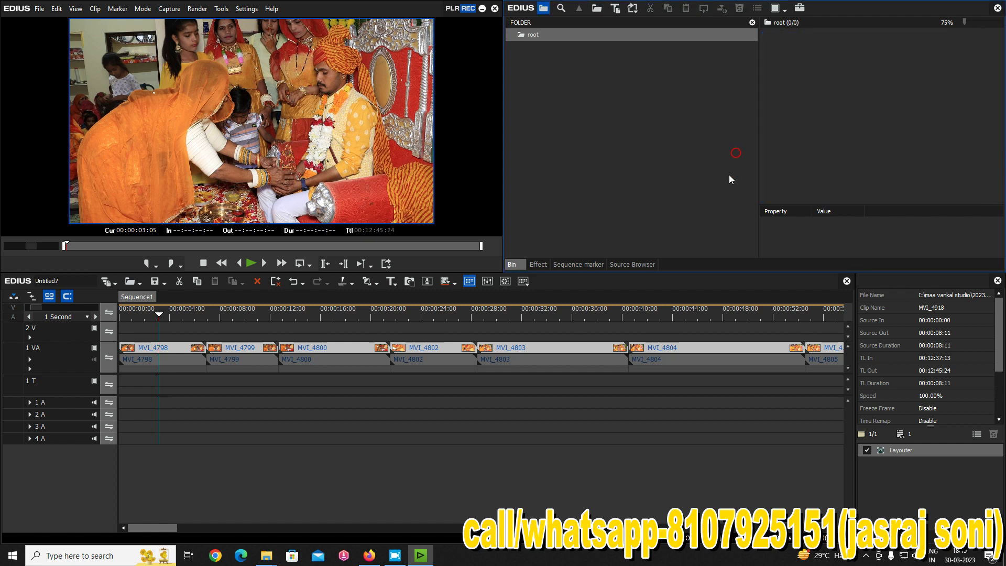
Step: Import the sequence from the Untitled2 project in J:\3D+FCP PROJECT\01-bhacti & starting, including its bin
click(140, 284)
click(166, 309)
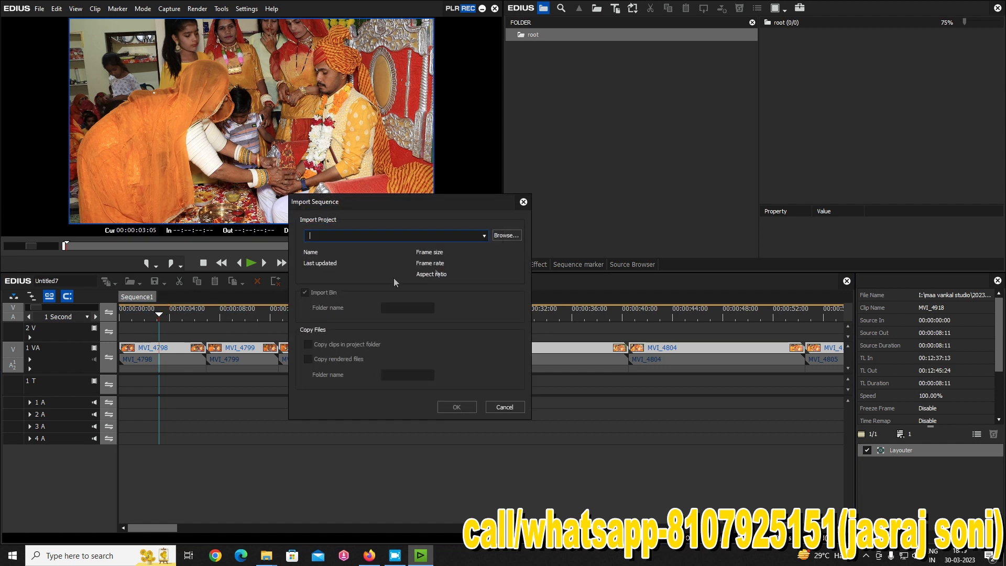
click(507, 235)
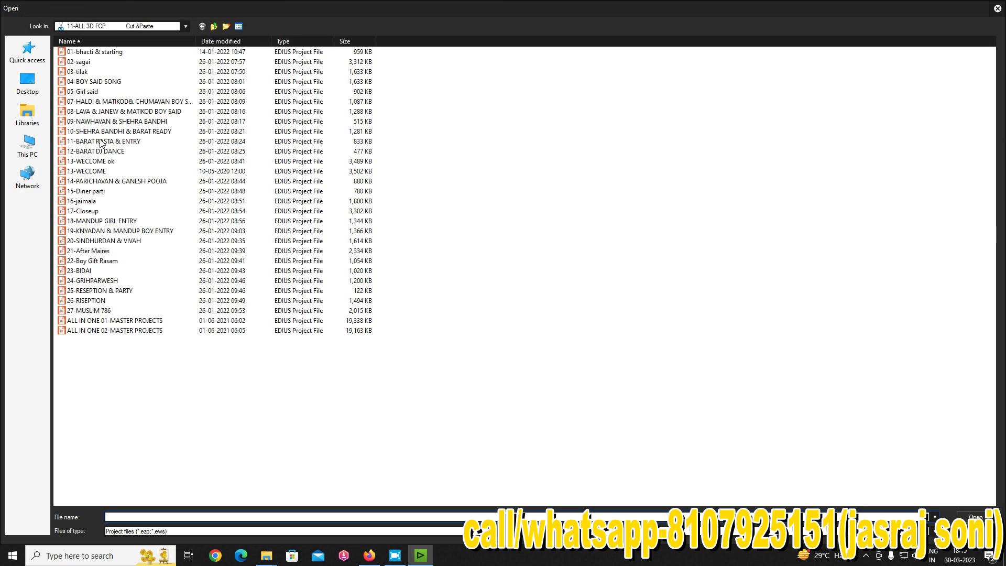
click(40, 146)
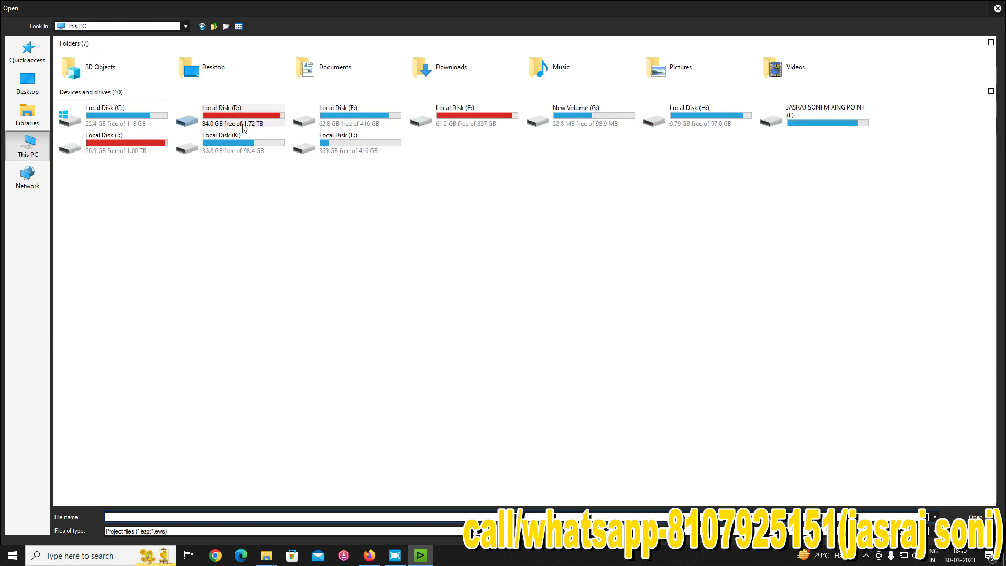
double_click(138, 145)
double_click(112, 50)
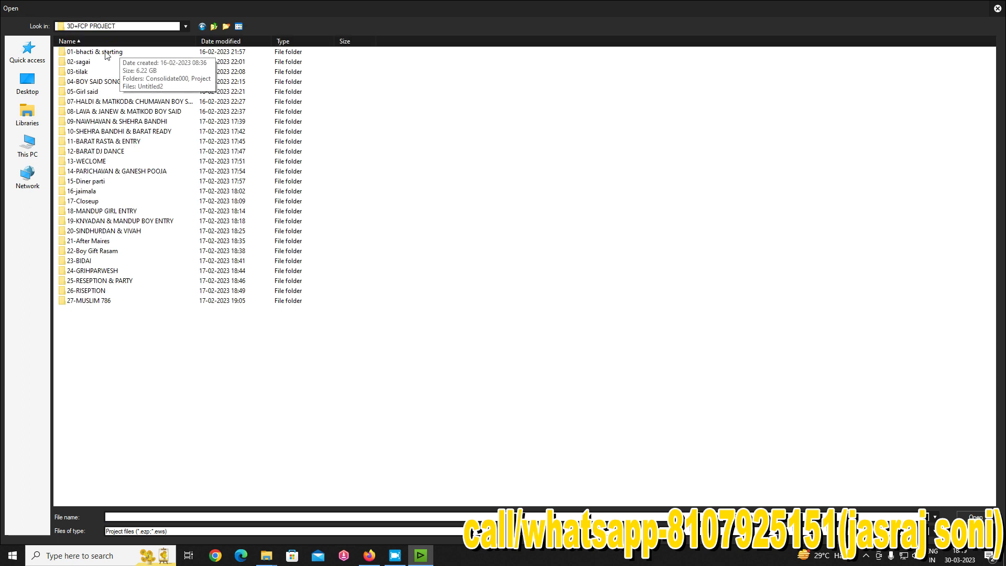
double_click(106, 52)
double_click(87, 73)
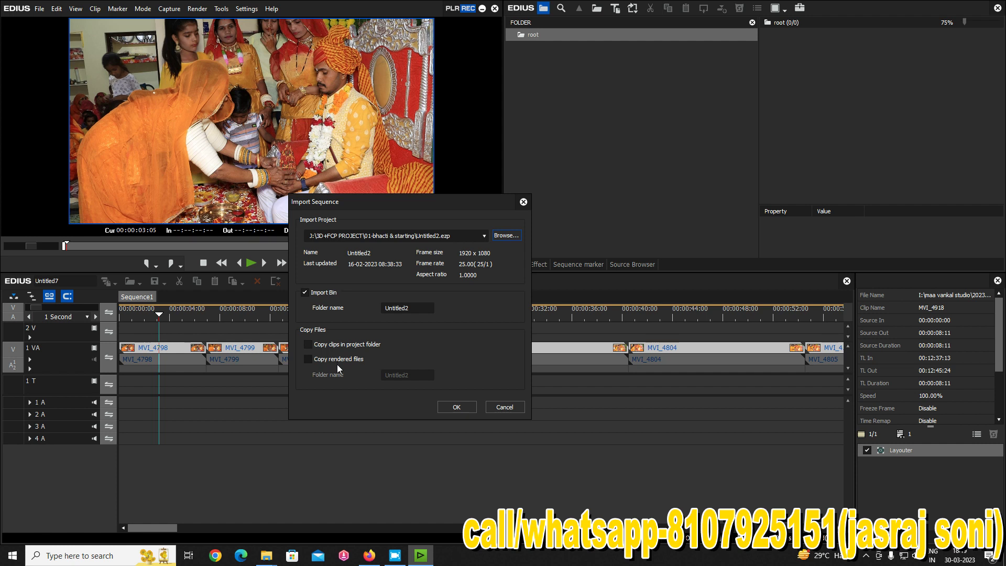
click(444, 410)
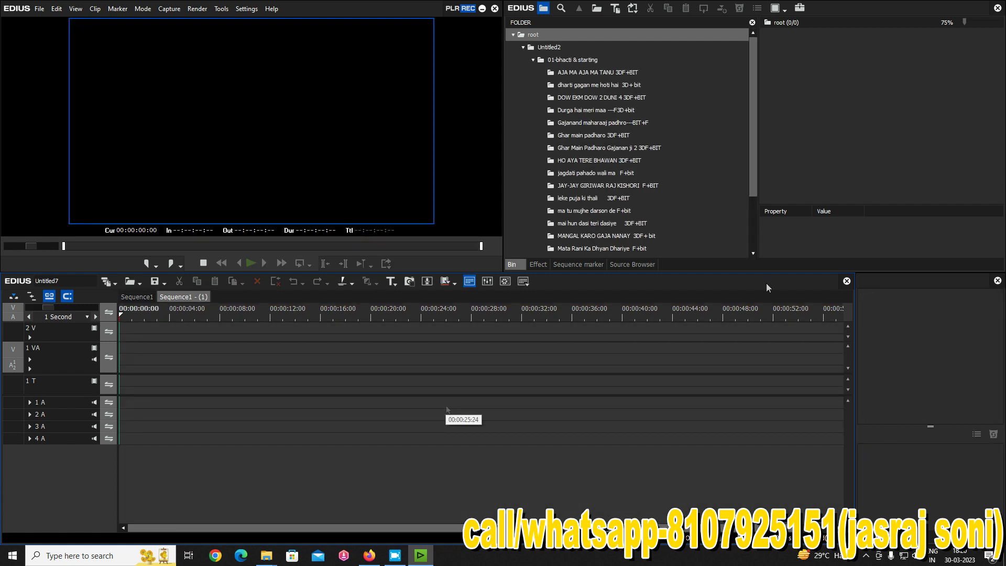
Step: Look through the song folders under 01-bhacti & starting and select the sequence in AJA MA AJA MA TANU 3DF+BIT
click(565, 59)
scroll(597, 94, down, 2)
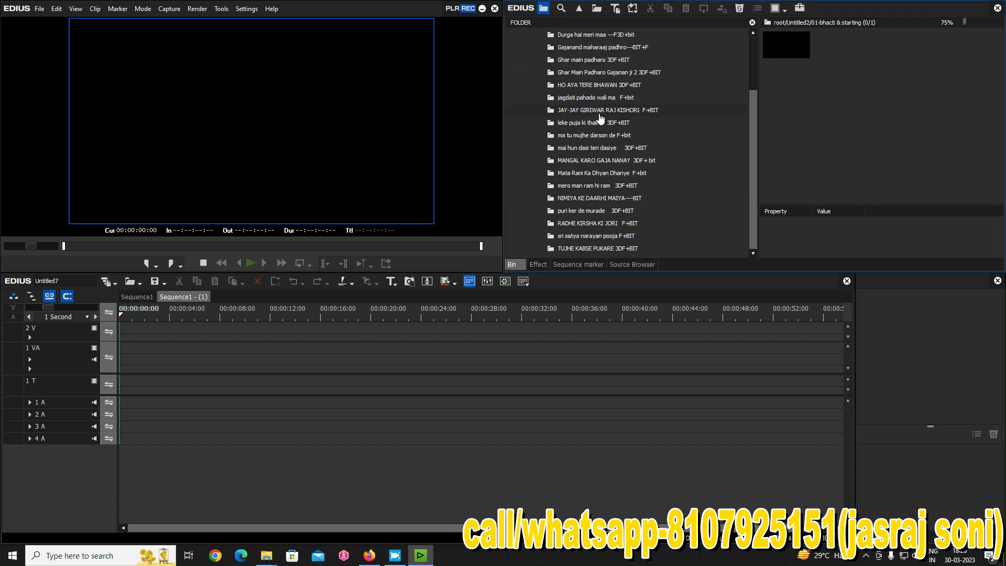
scroll(611, 132, up, 2)
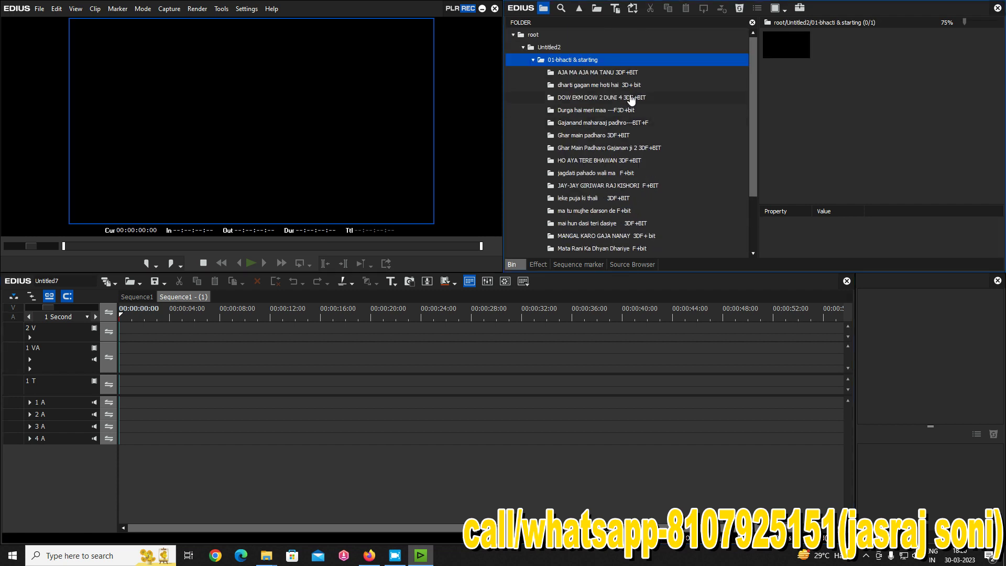
click(608, 75)
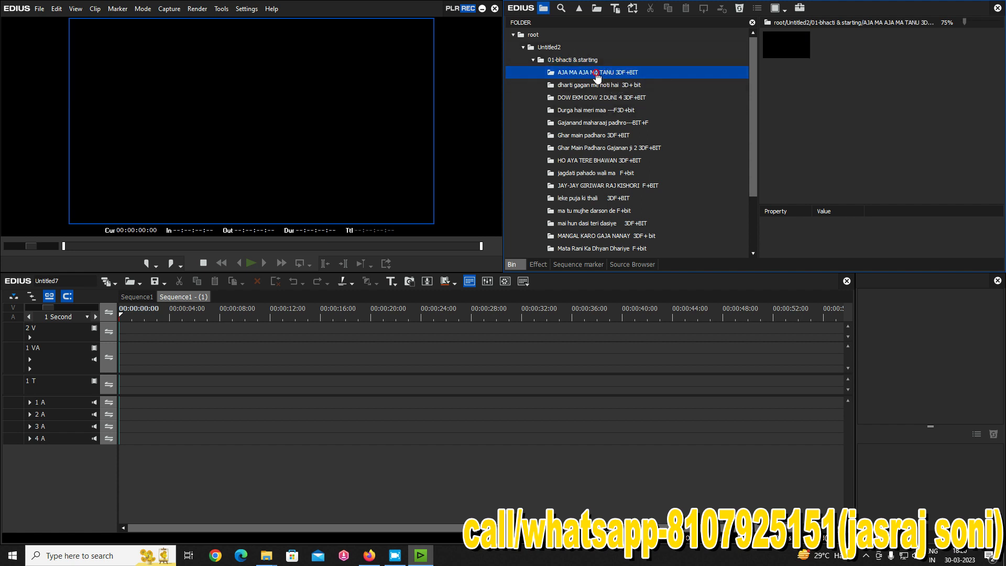
click(597, 76)
click(794, 55)
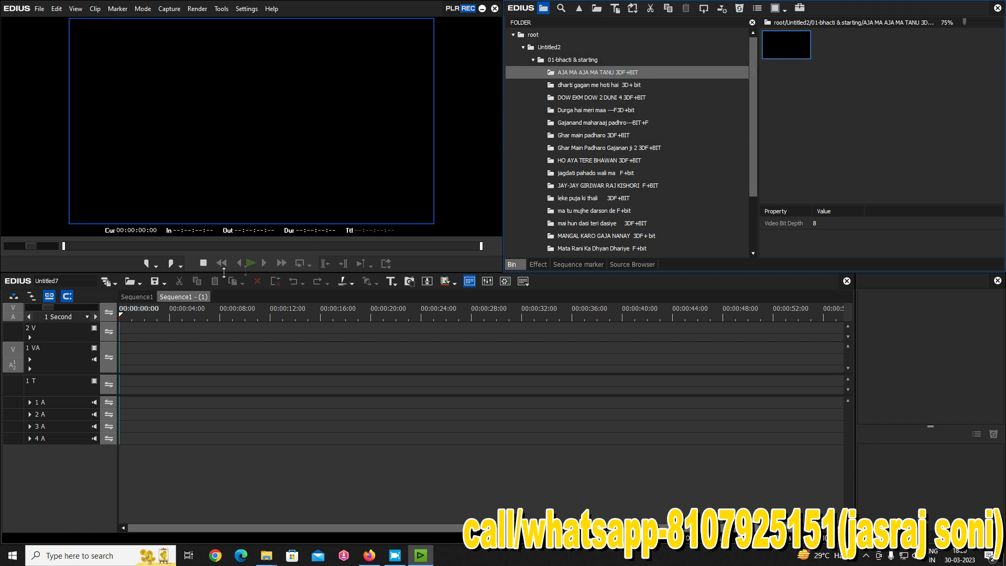
Step: Place the AJA MA AJA MA TANU sequence at the start of track 2 V in Sequence1 and preview it
click(137, 297)
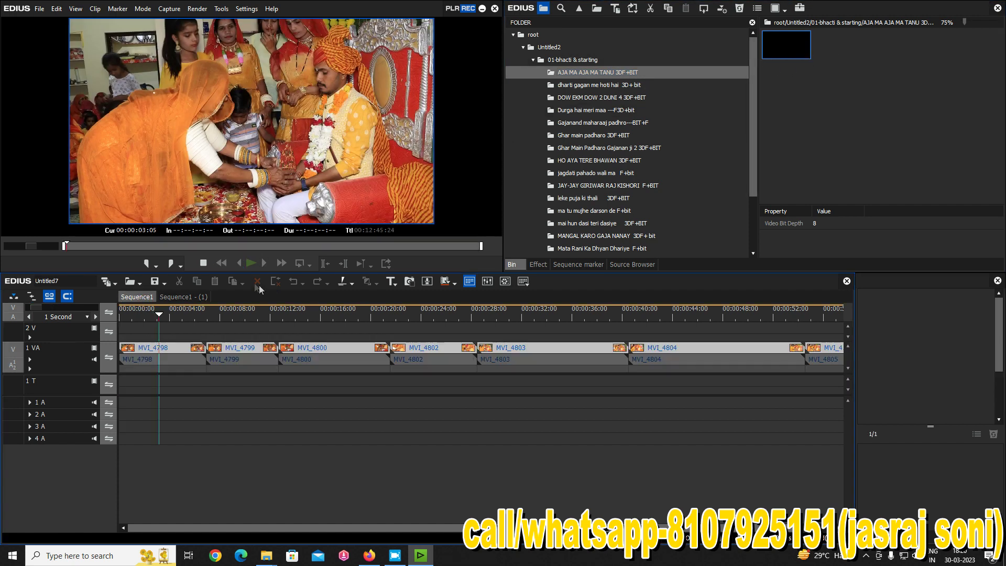
drag(786, 42, 121, 329)
drag(197, 315, 295, 315)
scroll(295, 329, down, 2)
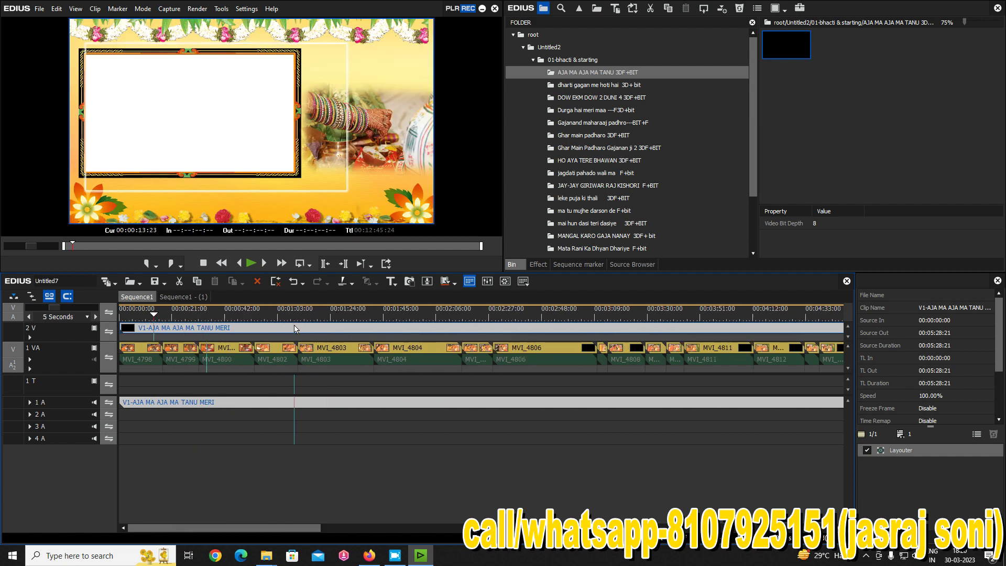
scroll(299, 328, down, 1)
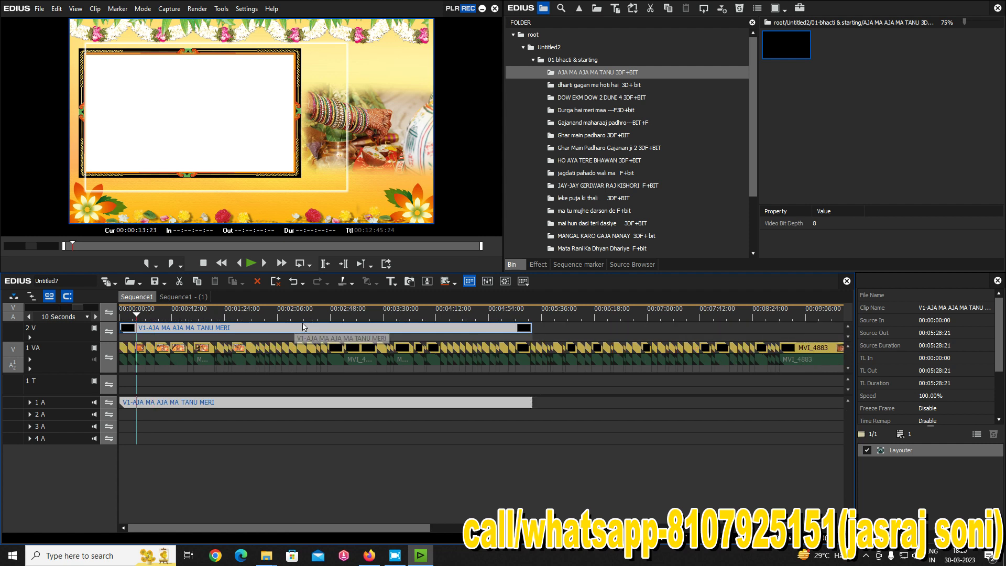
Step: Split clip MVI_4846 on track 1 VA at 00:05:28:21, where the song sequence on track 2 V ends
drag(137, 314, 543, 339)
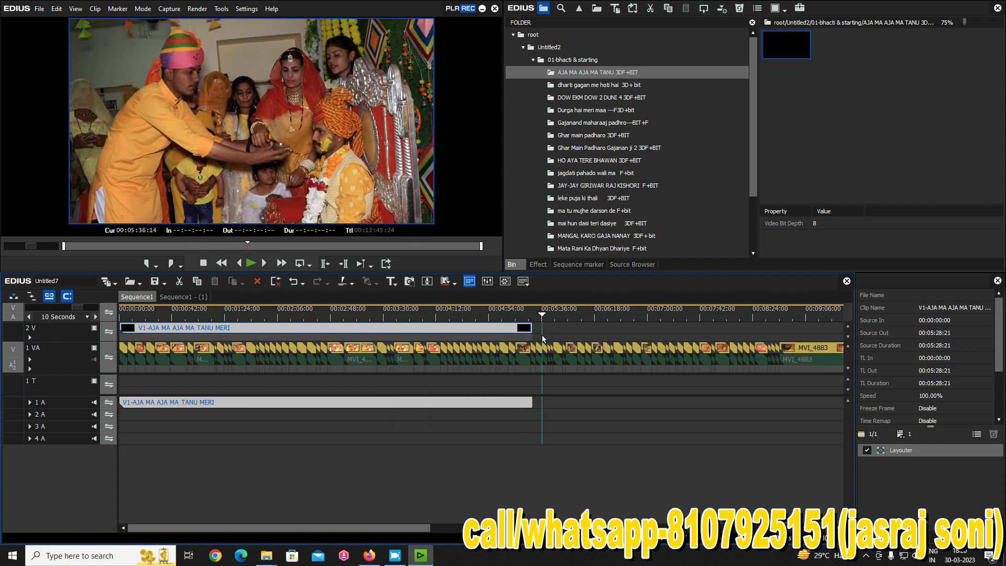
scroll(543, 339, up, 2)
click(504, 317)
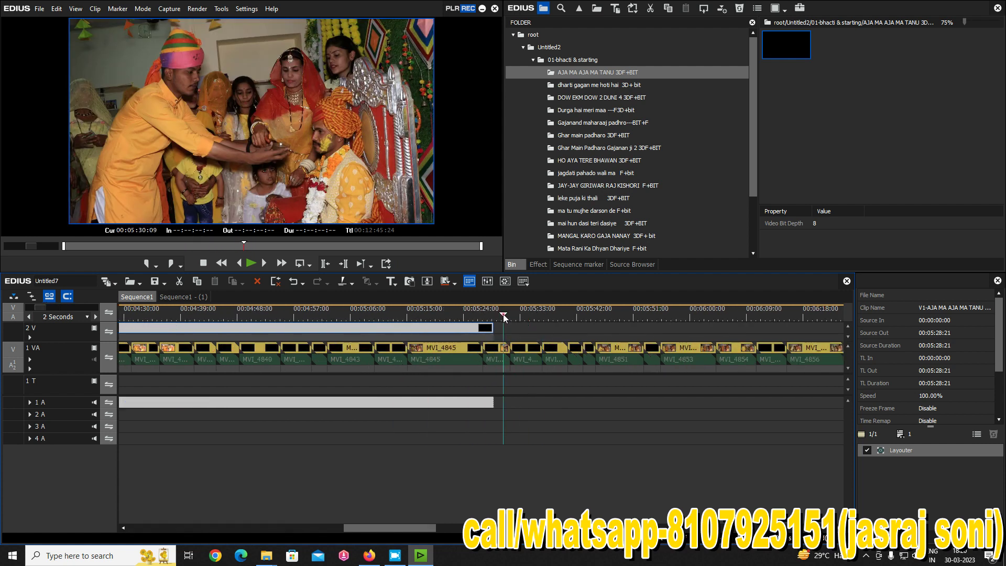
click(495, 314)
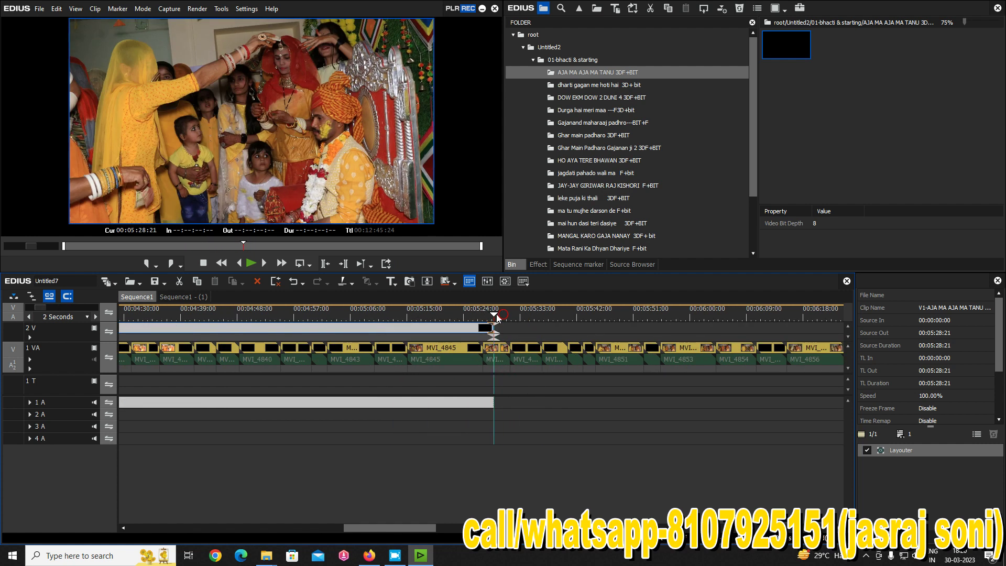
click(500, 352)
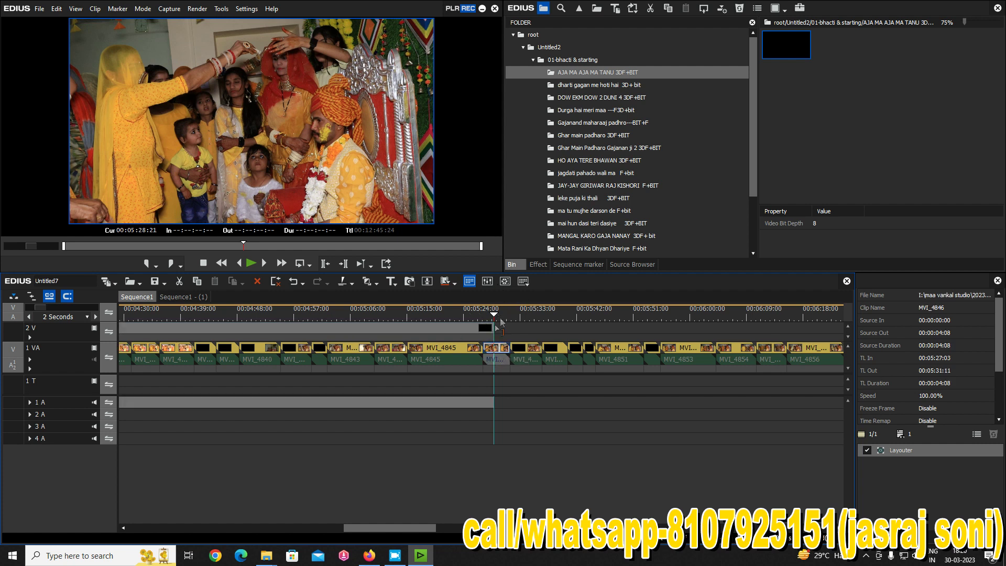
key(n)
Step: Cut all the 1 VA footage from MVI_4798 up to the split in MVI_4846 out of Sequence1, leaving the gap in place
drag(483, 384, 16, 350)
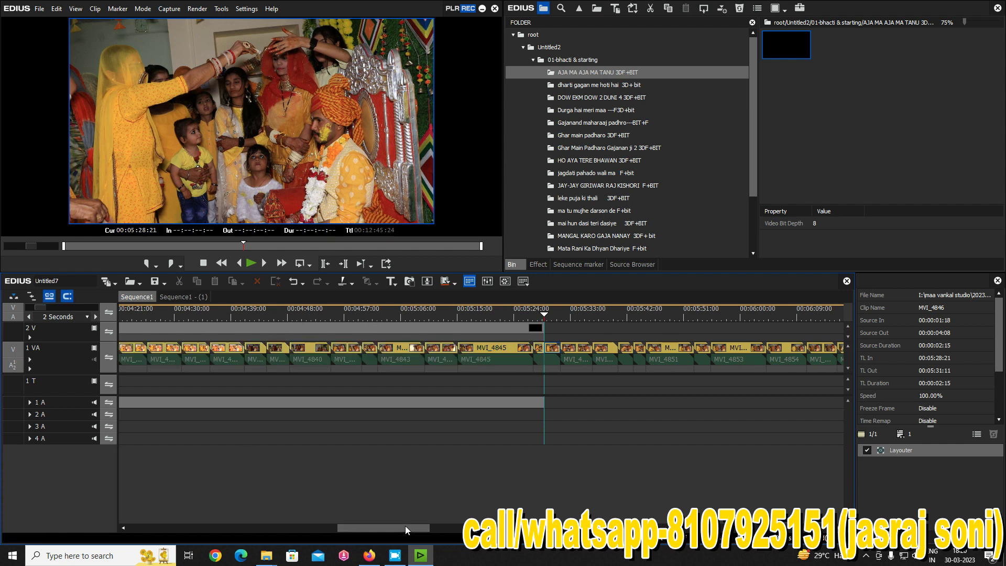
drag(410, 525, 428, 527)
click(401, 347)
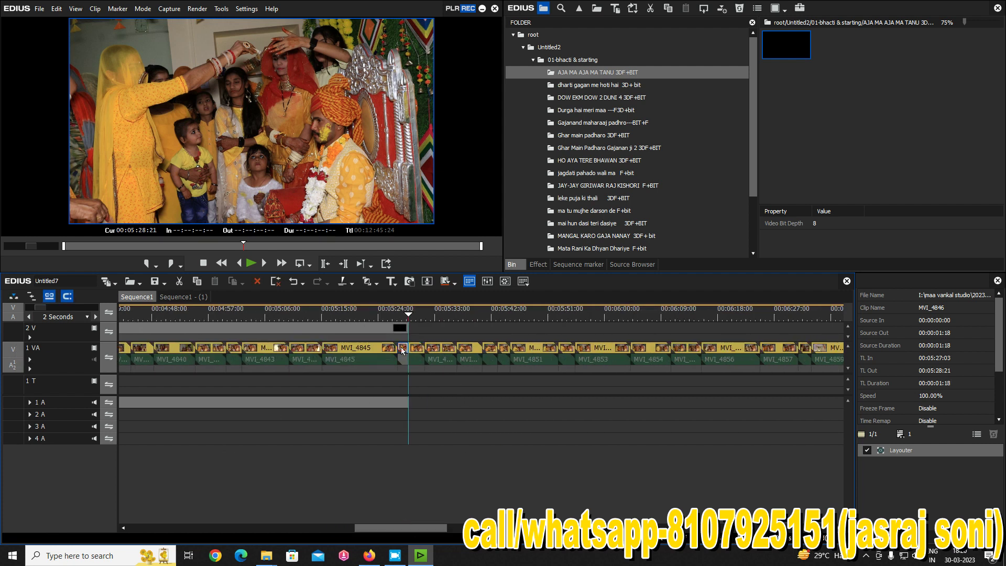
drag(393, 527, 107, 513)
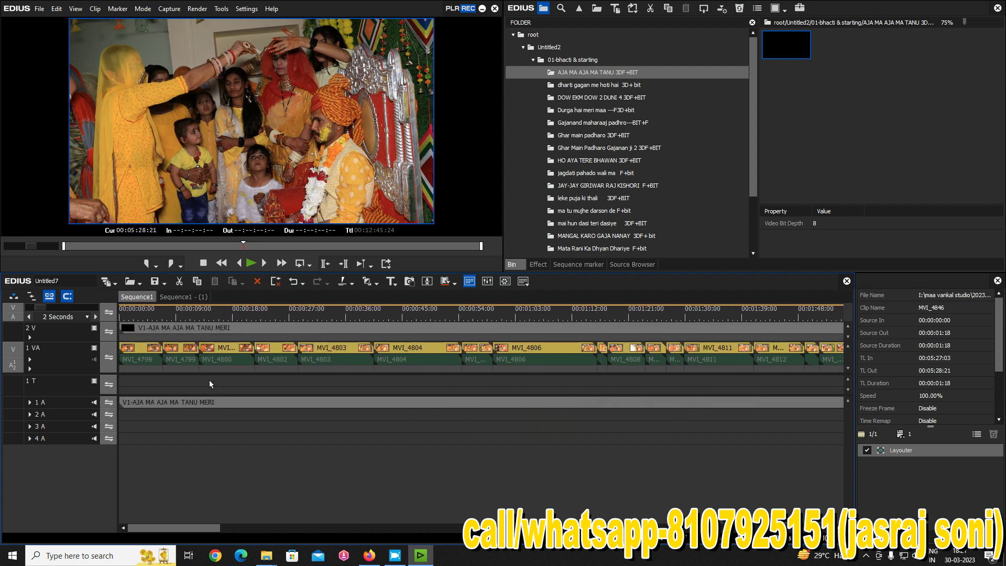
click(146, 348)
click(449, 416)
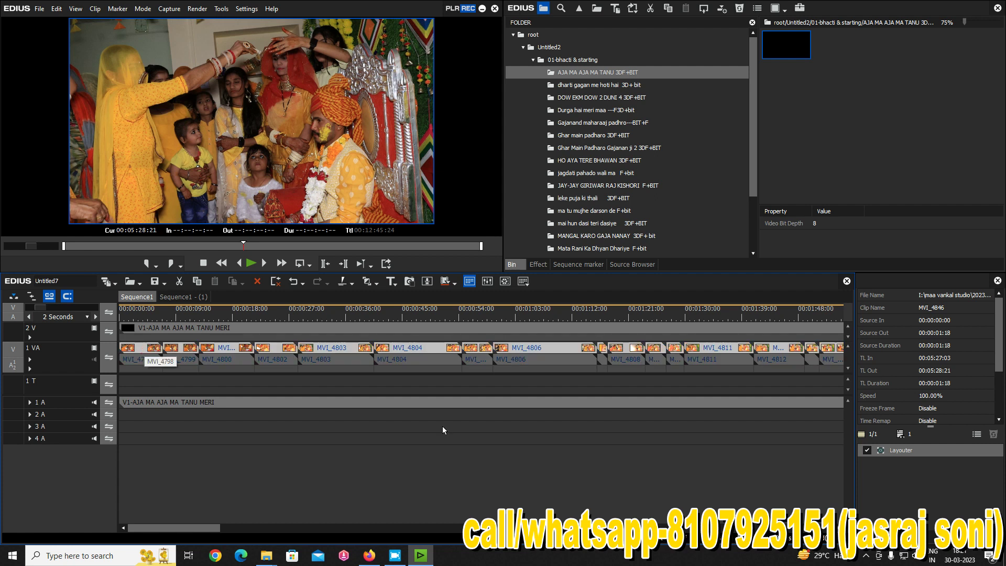
right_click(402, 352)
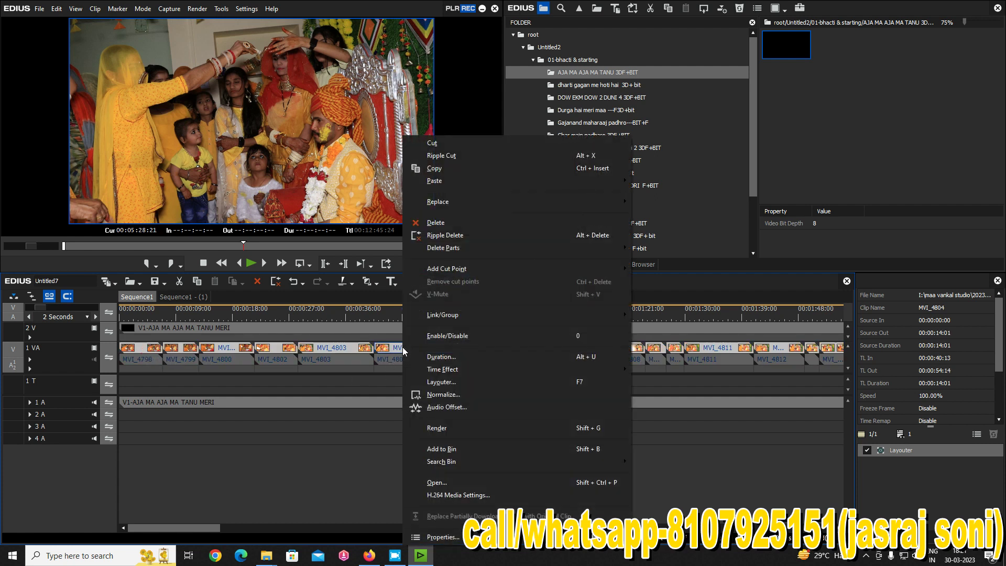
click(443, 145)
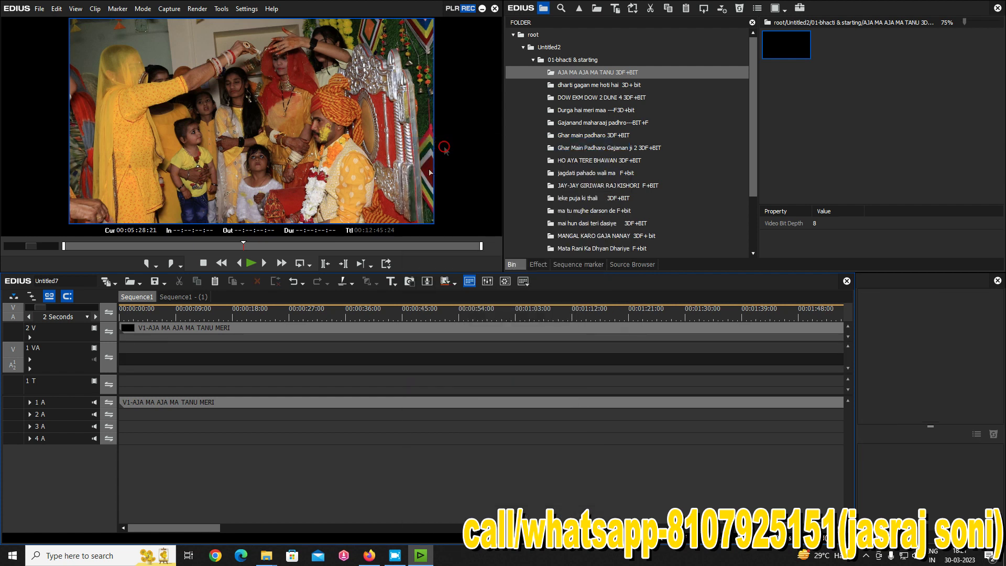
scroll(337, 427, down, 2)
click(330, 312)
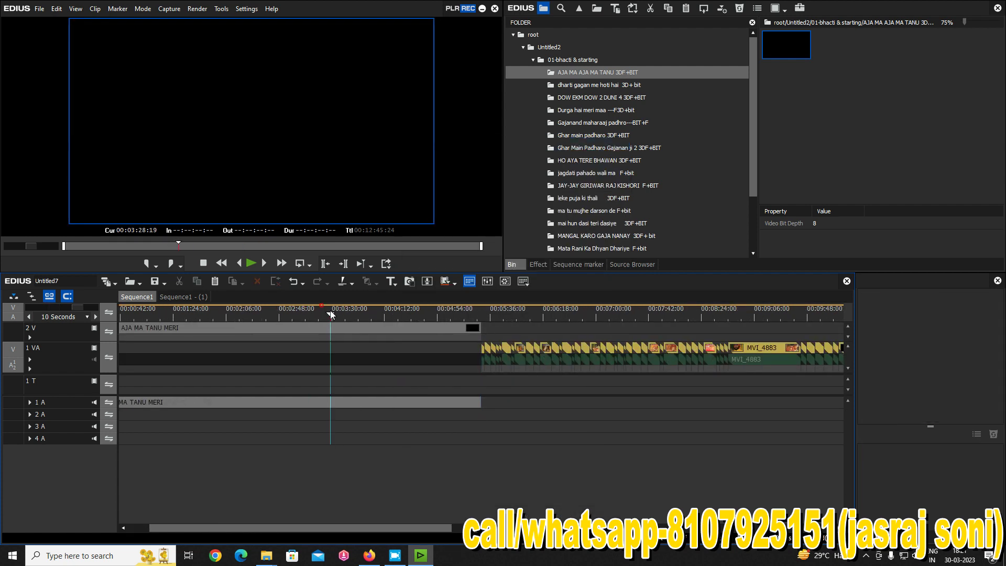
Step: Paste the cut footage at the start of track 1 VA in the AJA MA AJA MA TANU song's nested add your video - (11) sequence
double_click(230, 331)
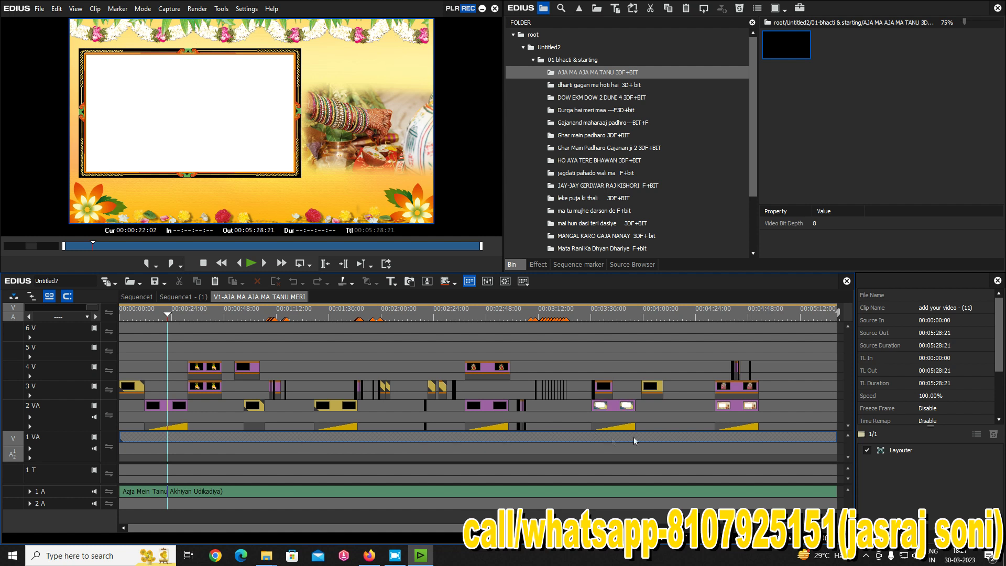
double_click(325, 444)
scroll(270, 373, down, 2)
scroll(186, 337, up, 3)
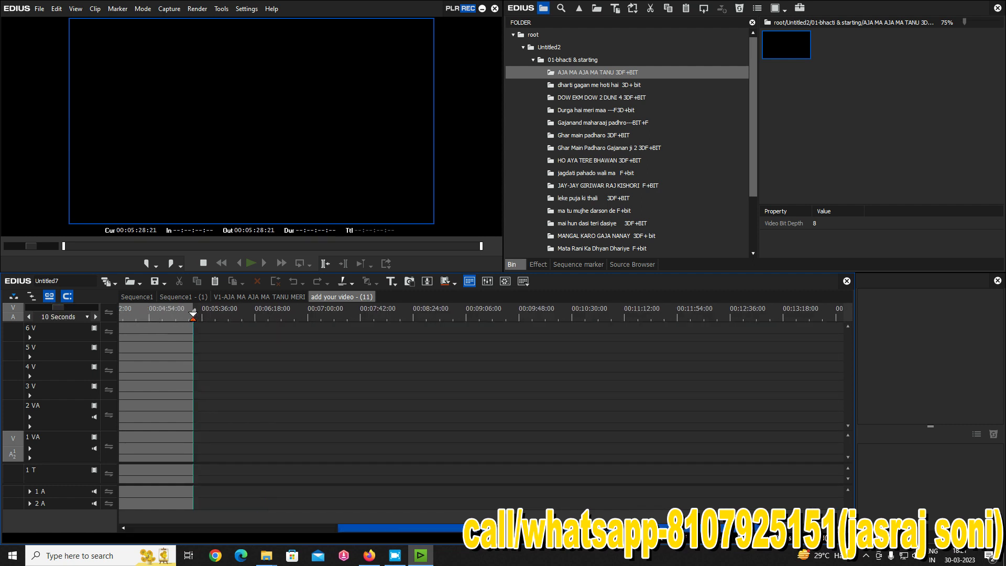
scroll(179, 392, left, 5)
key(Home)
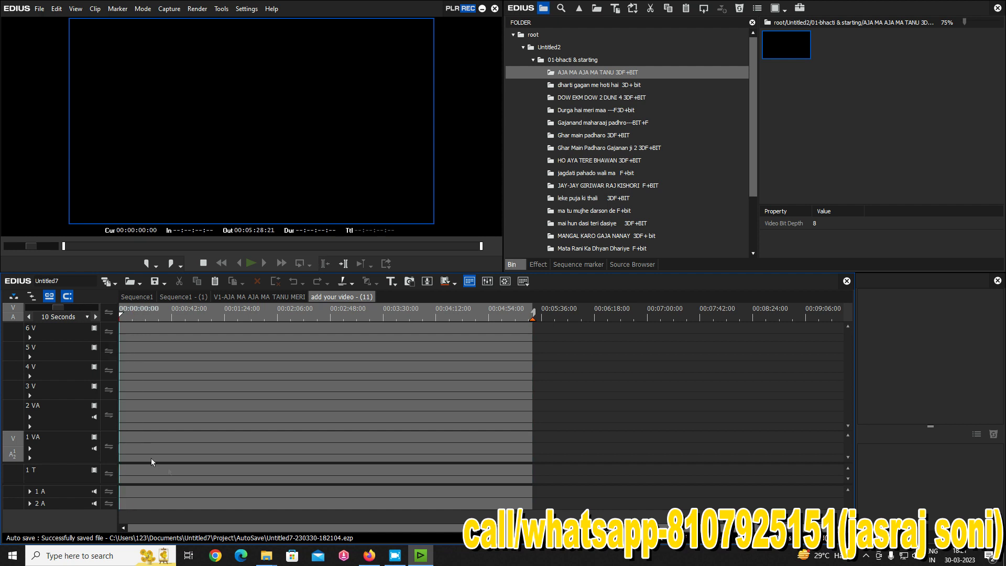
right_click(132, 445)
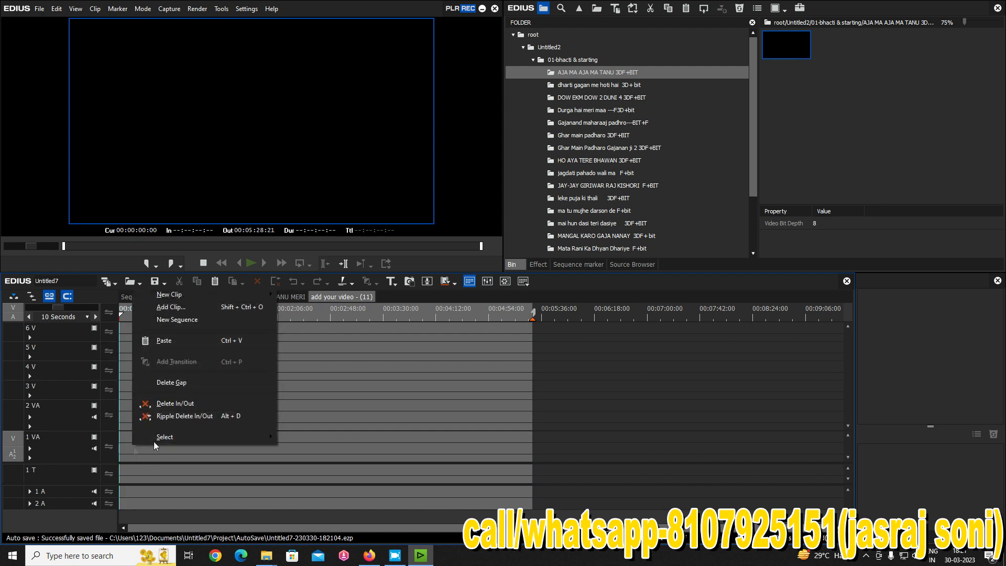
click(173, 340)
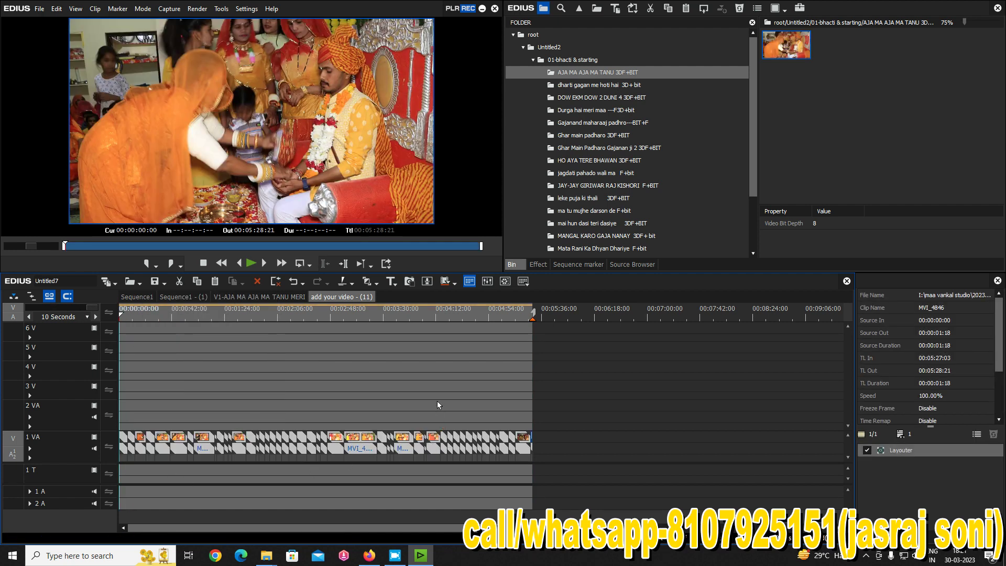
Step: Return to Sequence1, dismiss the lost-clip restore list and preview the AJA MA AJA MA TANU song with its footage
click(135, 298)
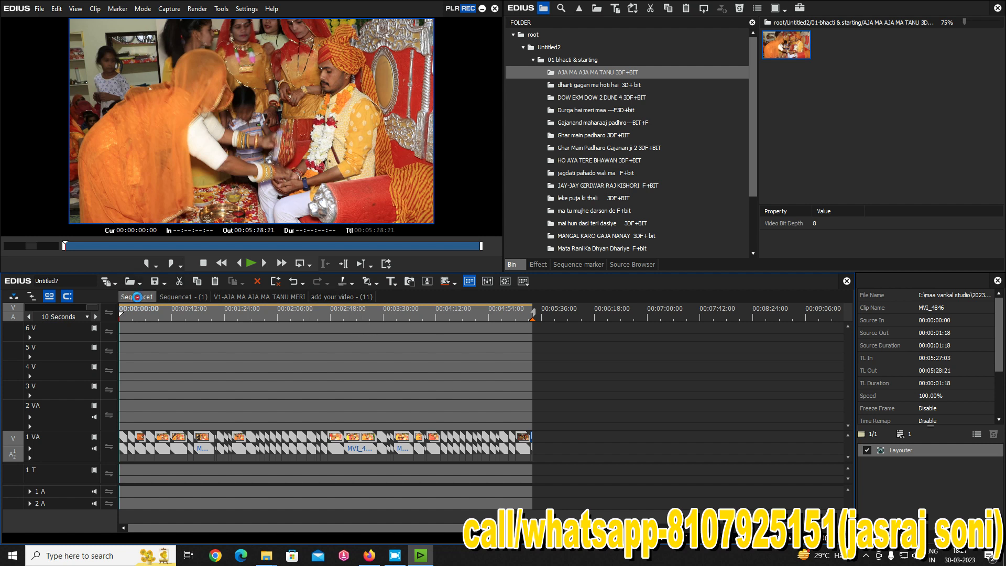
drag(192, 316, 464, 325)
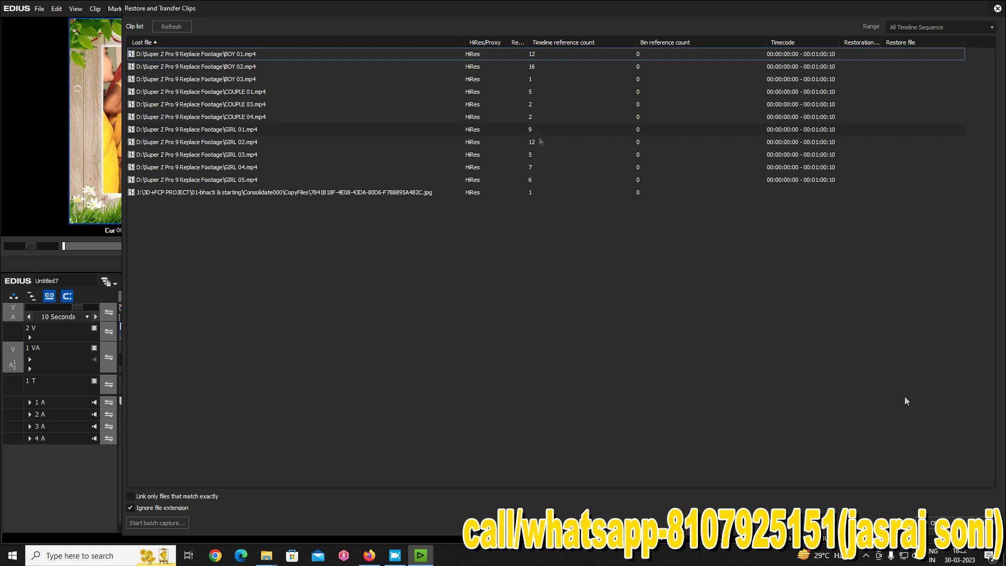
click(972, 520)
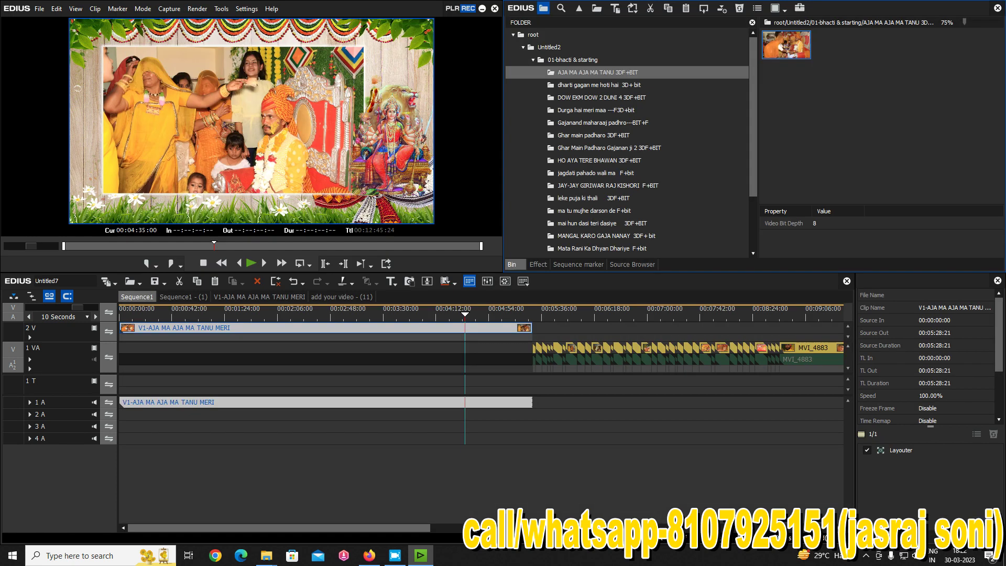
drag(465, 315, 335, 326)
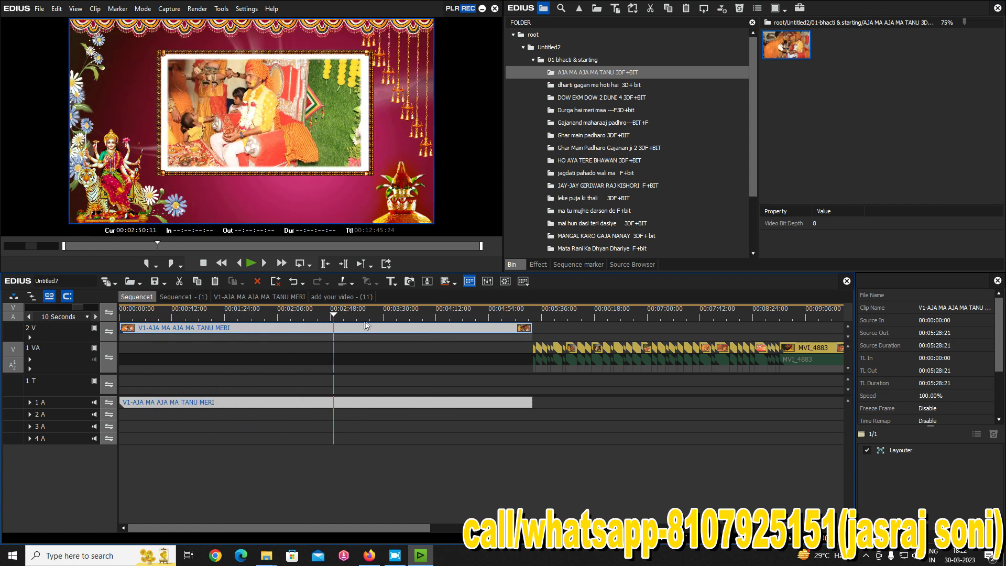
drag(382, 313, 430, 316)
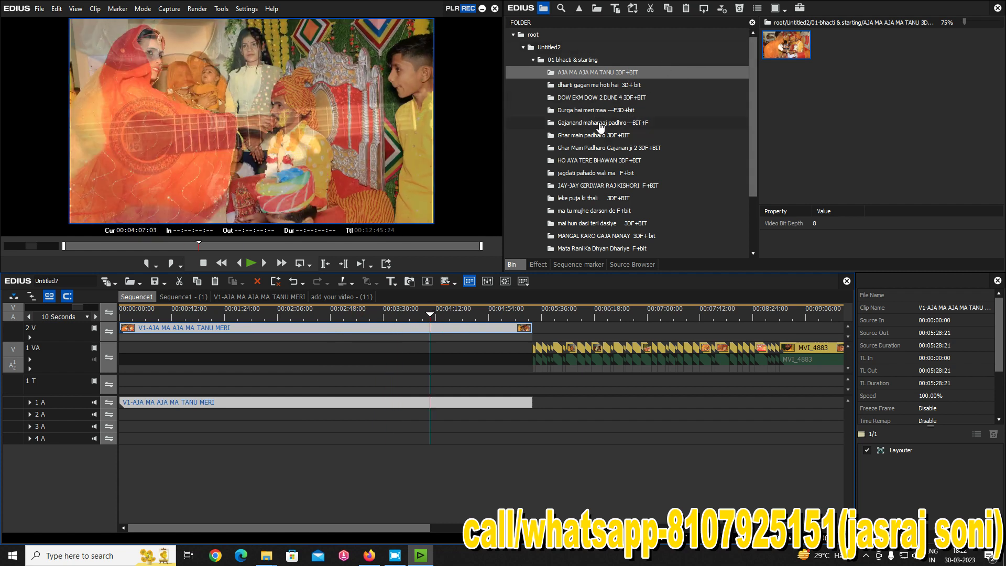
Step: Place the RADHE KIRSHA KI JORI sequence on track 2 V directly after the AJA MA AJA MA TANU song
scroll(600, 127, down, 2)
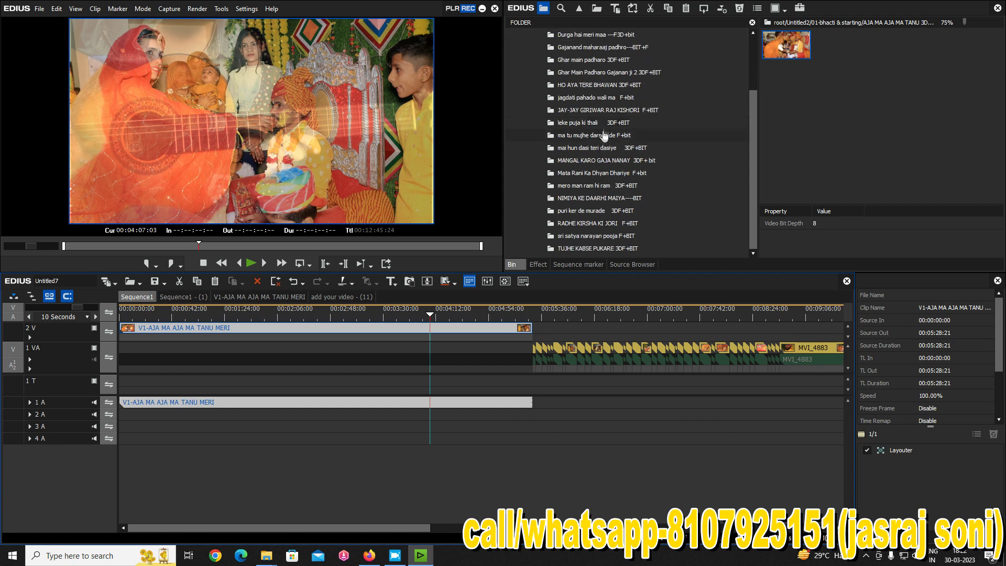
click(601, 224)
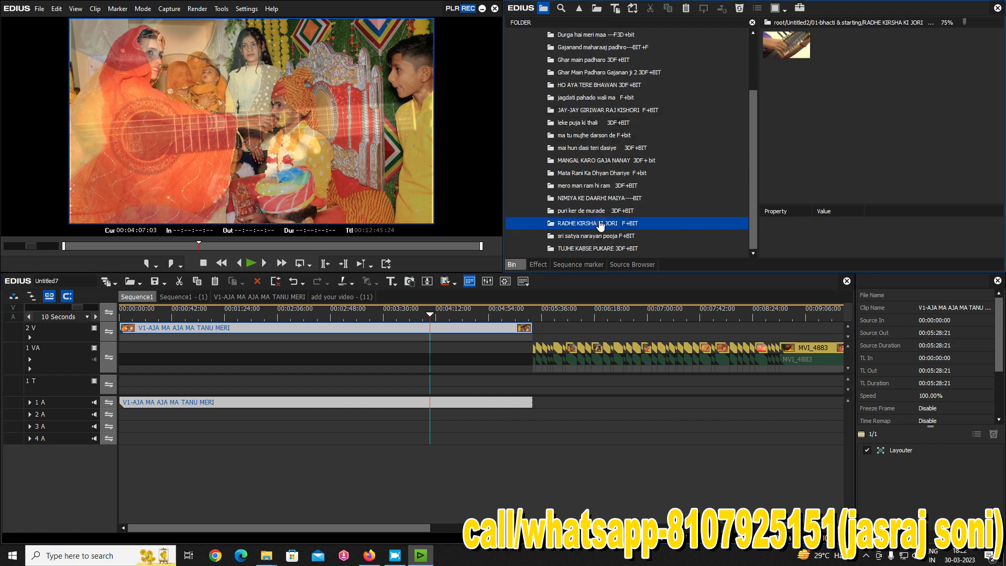
click(575, 224)
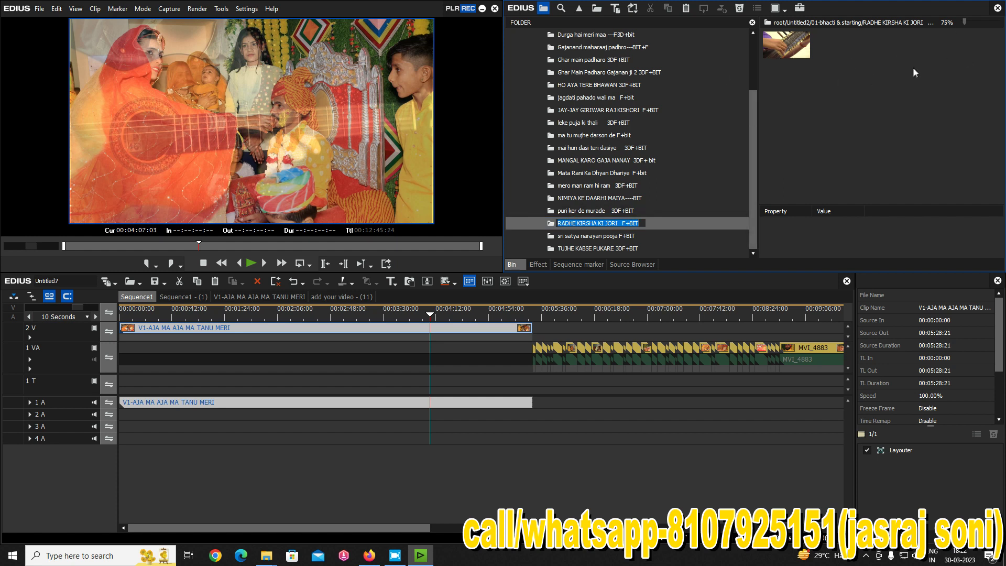
drag(780, 55, 533, 331)
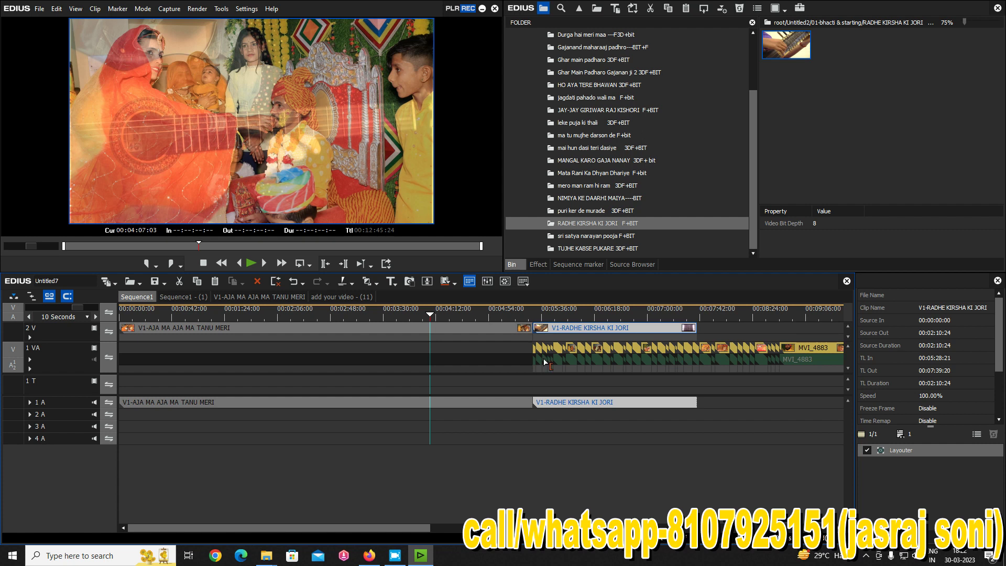
Step: Split clip MVI_4871 on track 1 VA at 00:07:39:20, where the RADHE KIRSHA KI JORI sequence ends
drag(576, 314, 697, 315)
scroll(709, 331, up, 3)
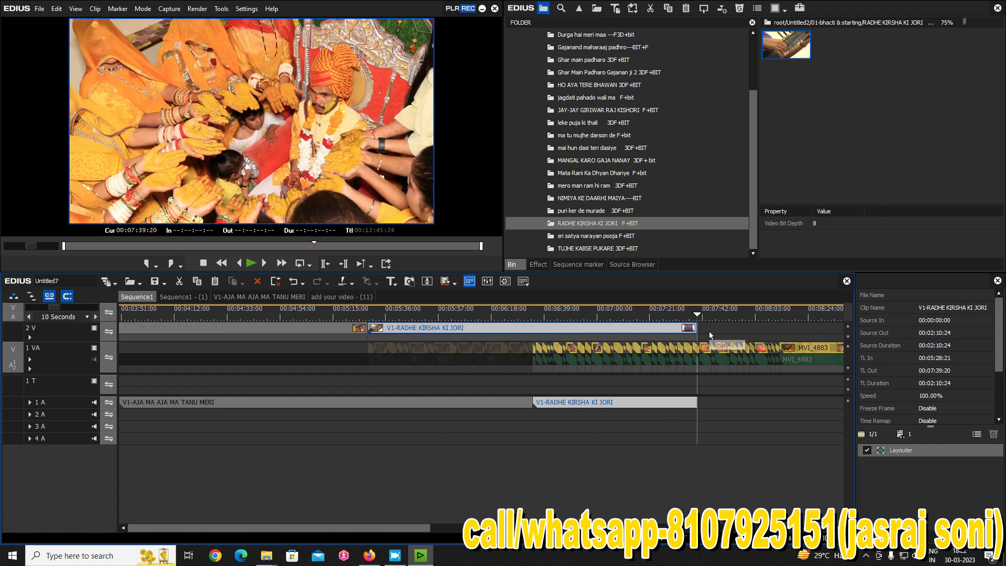
click(702, 350)
key(n)
Step: Cut the 1 VA footage beneath the RADHE KIRSHA KI JORI sequence, up to the split in MVI_4871, leaving the gap in place
scroll(676, 366, down, 2)
drag(350, 367, 685, 369)
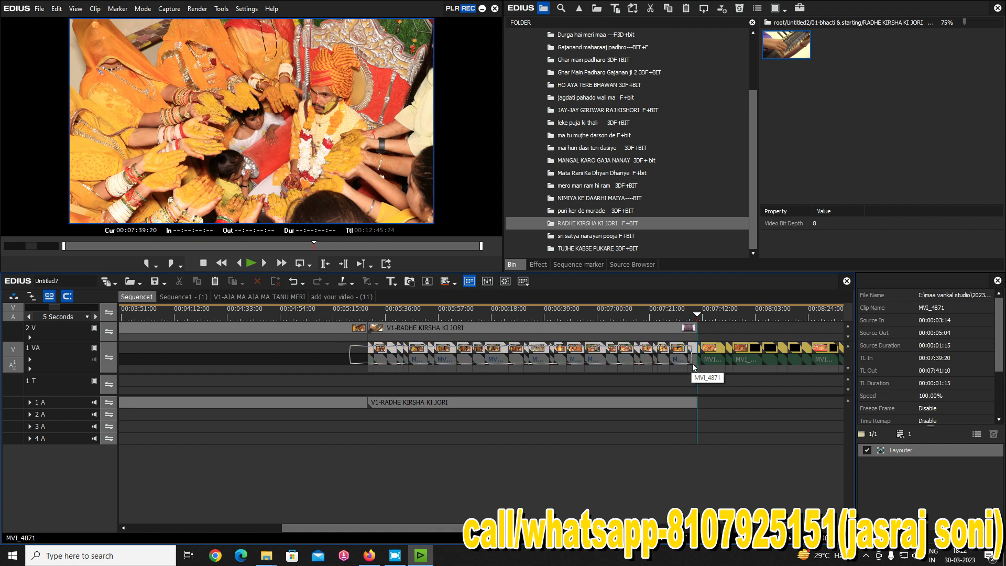
right_click(691, 351)
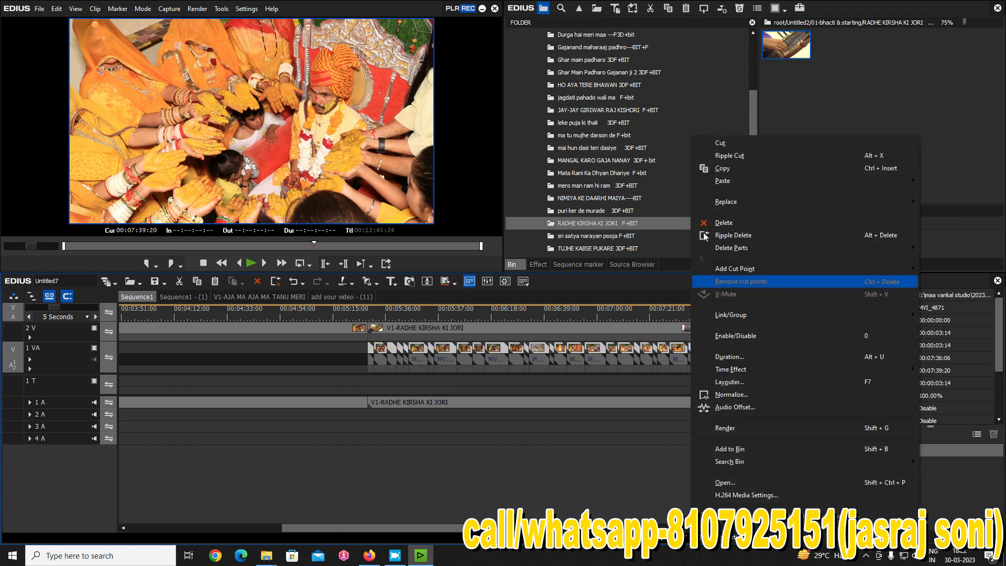
click(724, 148)
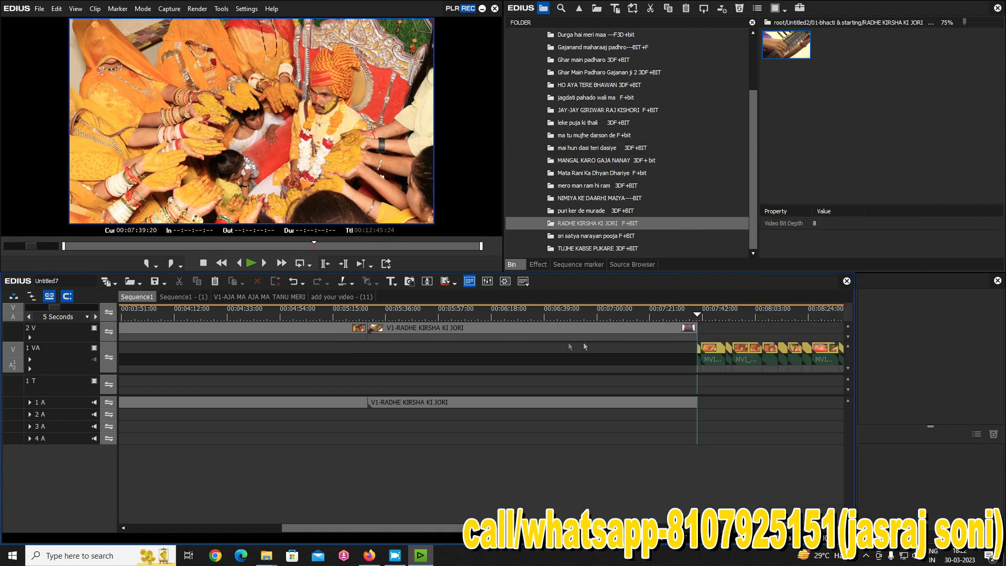
Step: Paste the cut footage at the start of track 2 VA in RADHE KIRSHA KI JORI's nested add your video - (1) sequence and preview the song in Sequence1
double_click(566, 327)
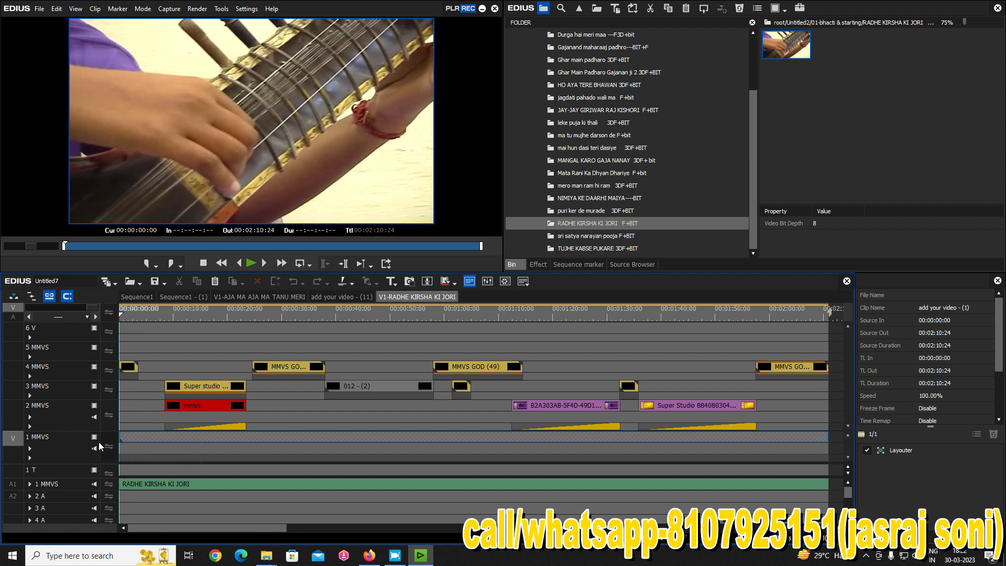
double_click(166, 435)
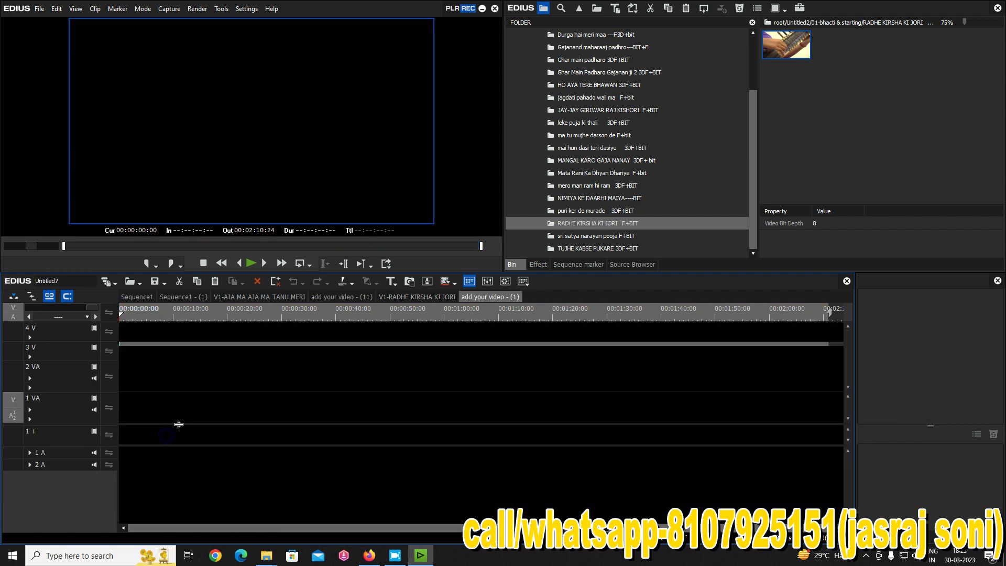
right_click(127, 376)
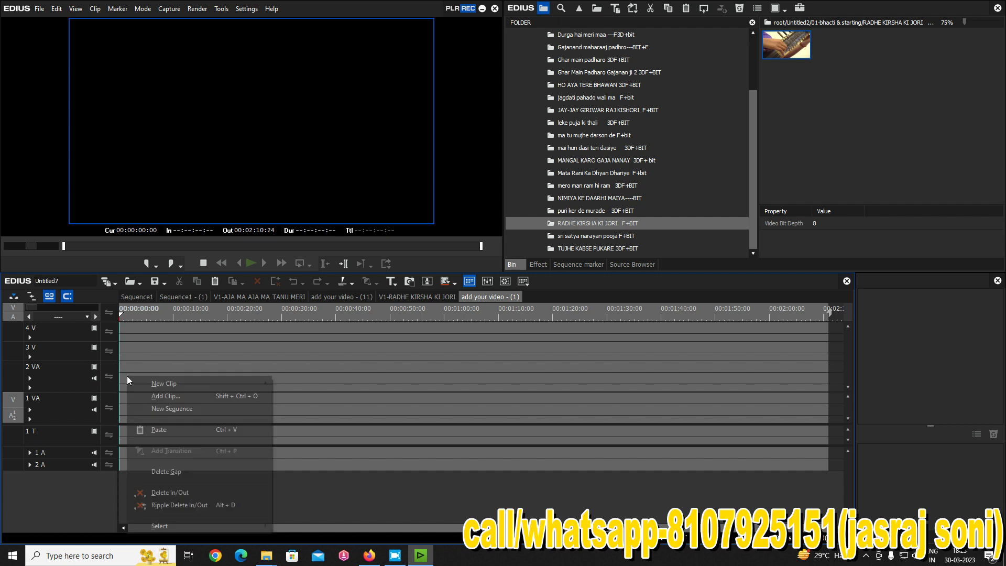
click(157, 449)
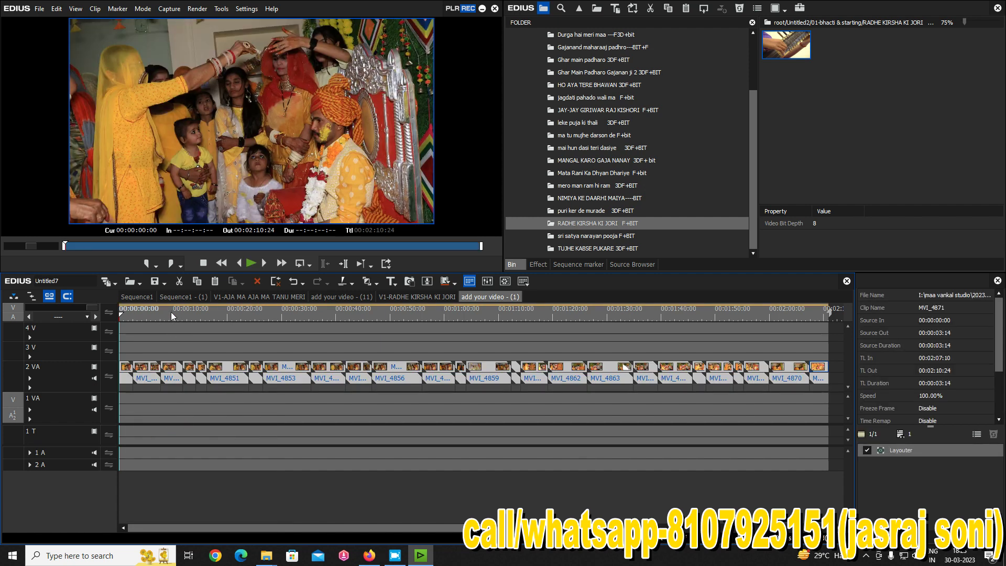
click(130, 297)
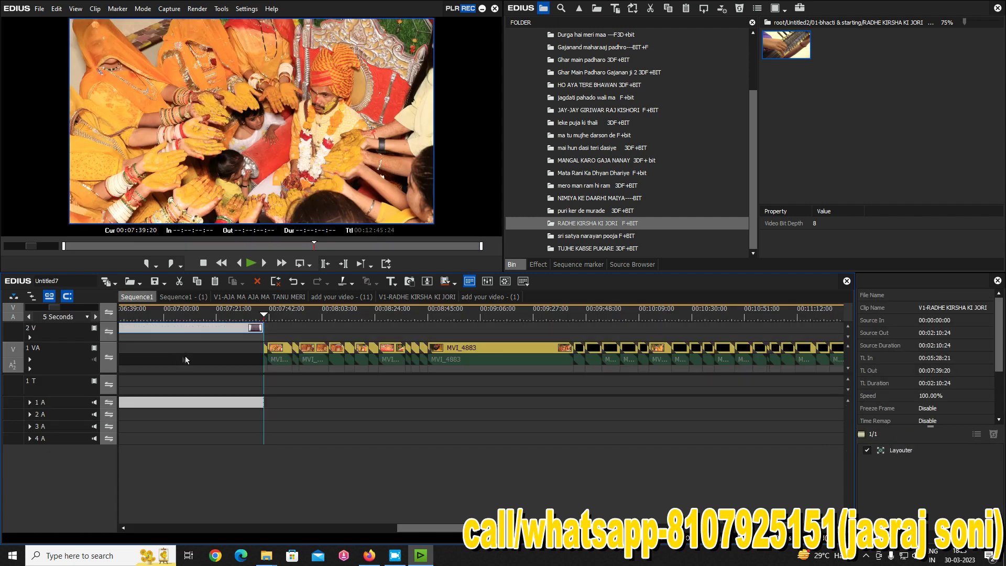
scroll(409, 447, left, 3)
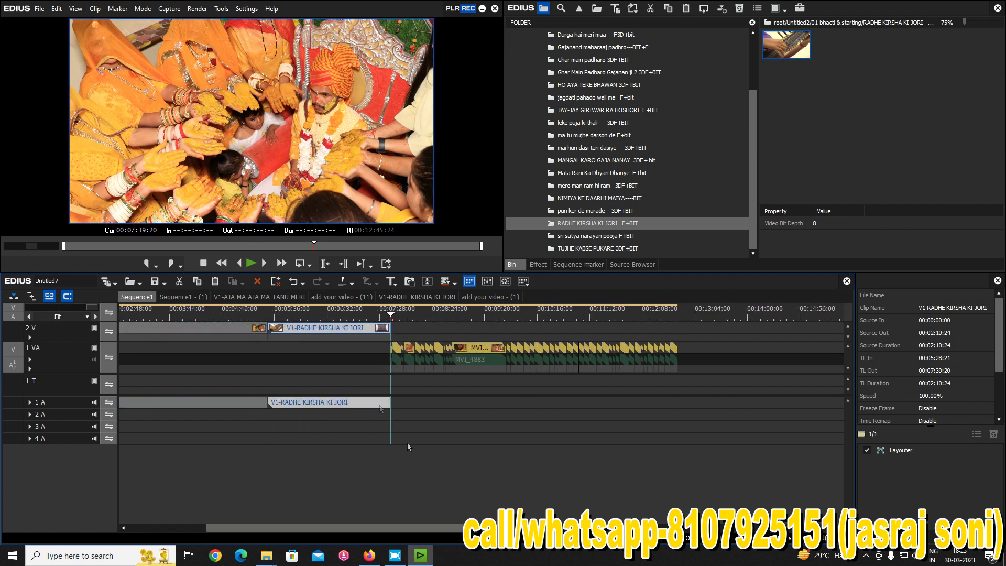
drag(310, 314, 356, 314)
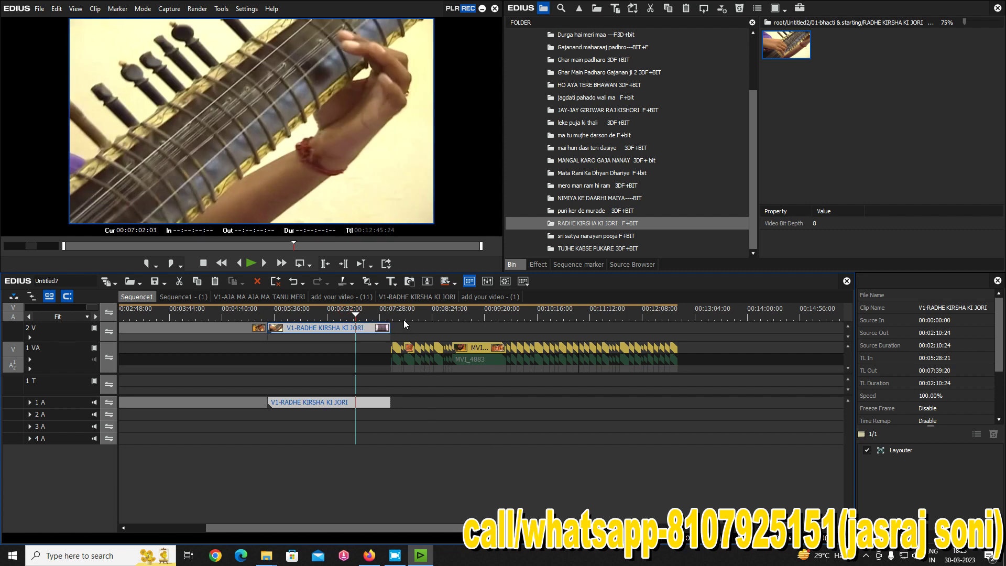
Step: Delete the 01-bhacti & starting folder from the bin
scroll(574, 143, up, 3)
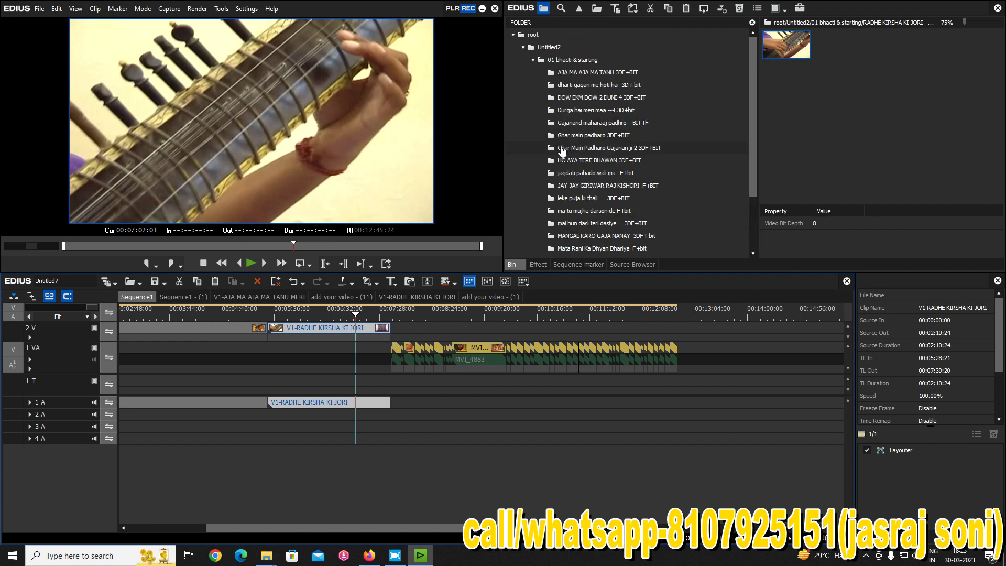
right_click(569, 61)
click(632, 185)
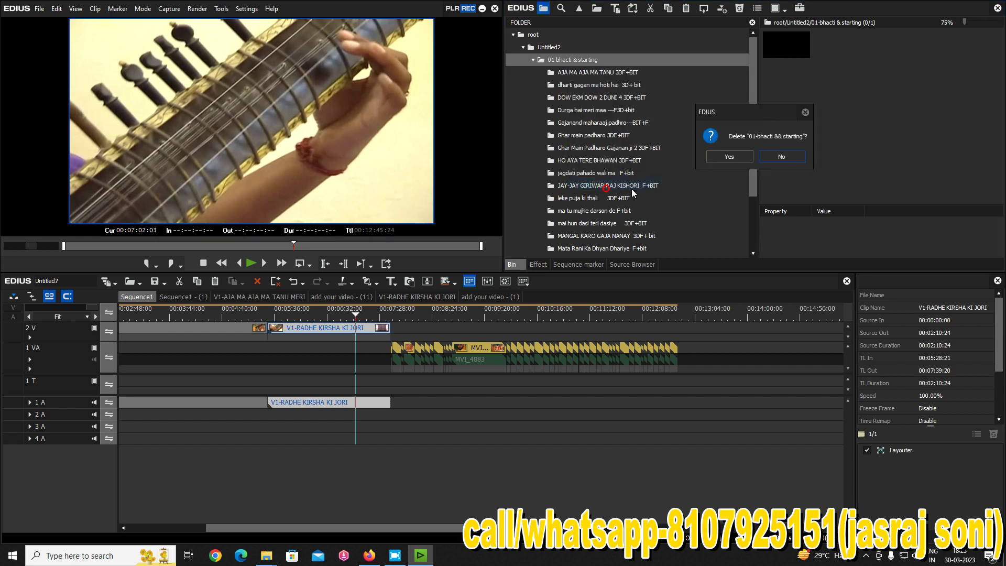
click(731, 157)
click(738, 162)
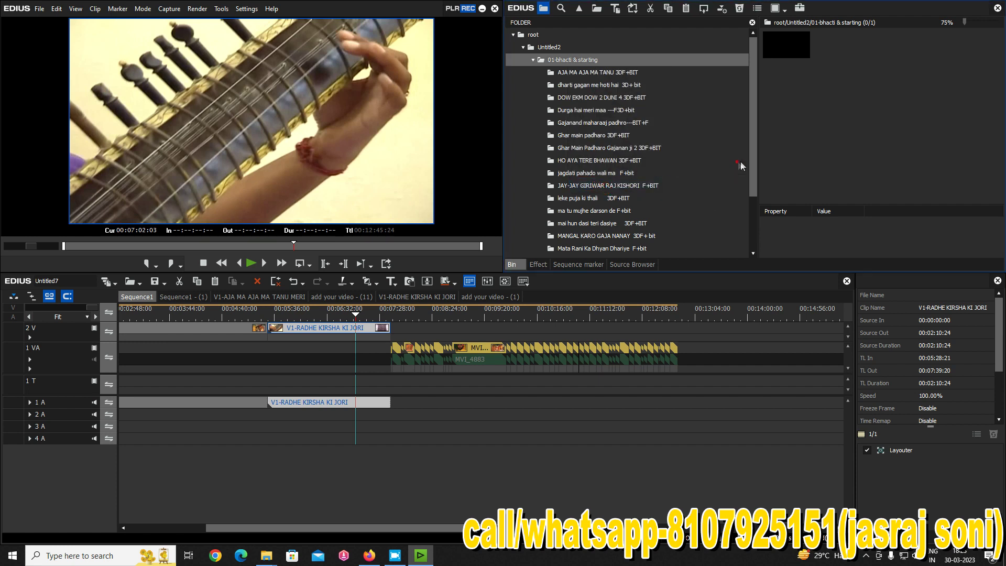
Step: Check the remaining footage and the second song in Sequence1, and close all other sequences
drag(428, 314, 464, 323)
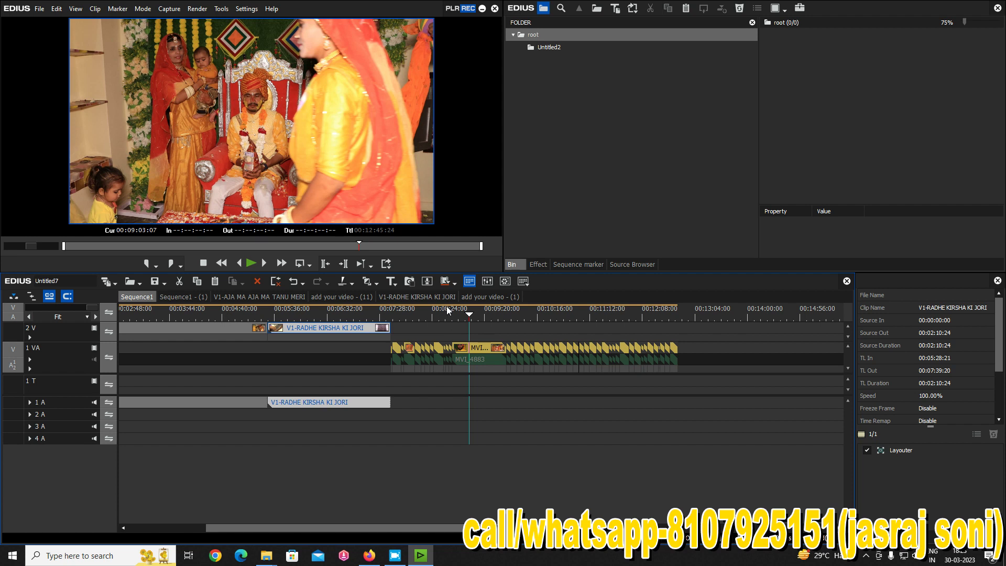
click(361, 315)
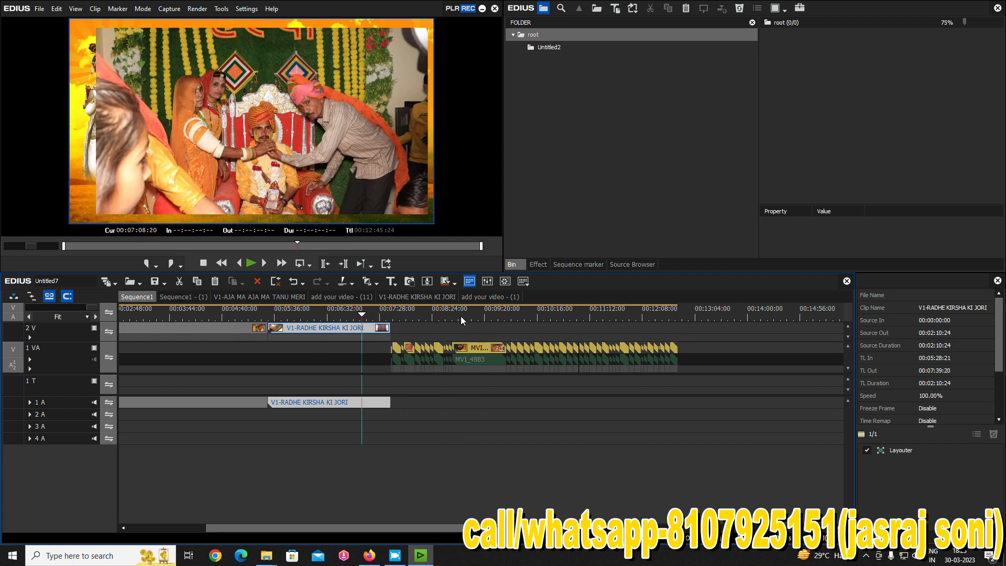
right_click(139, 299)
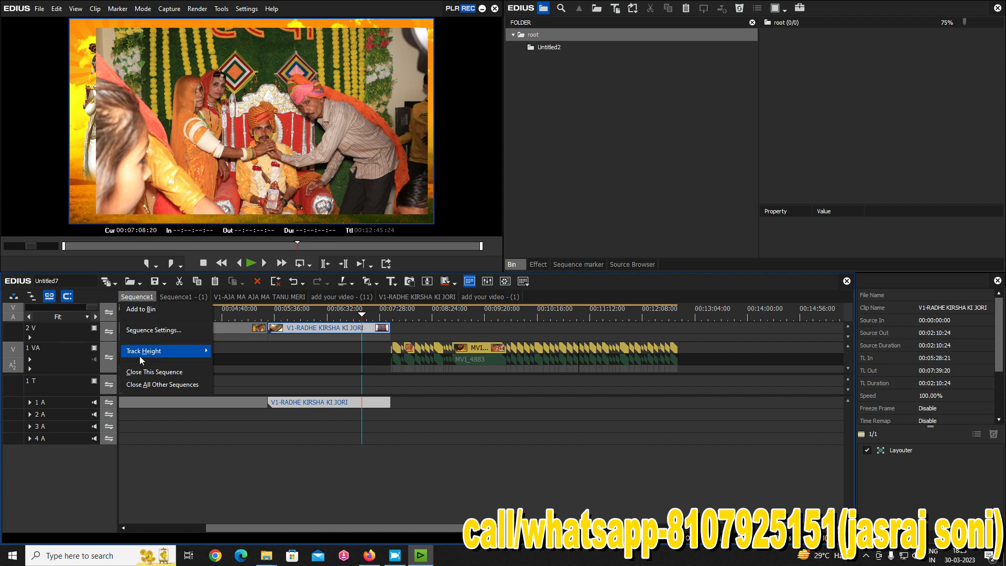
click(162, 384)
click(405, 437)
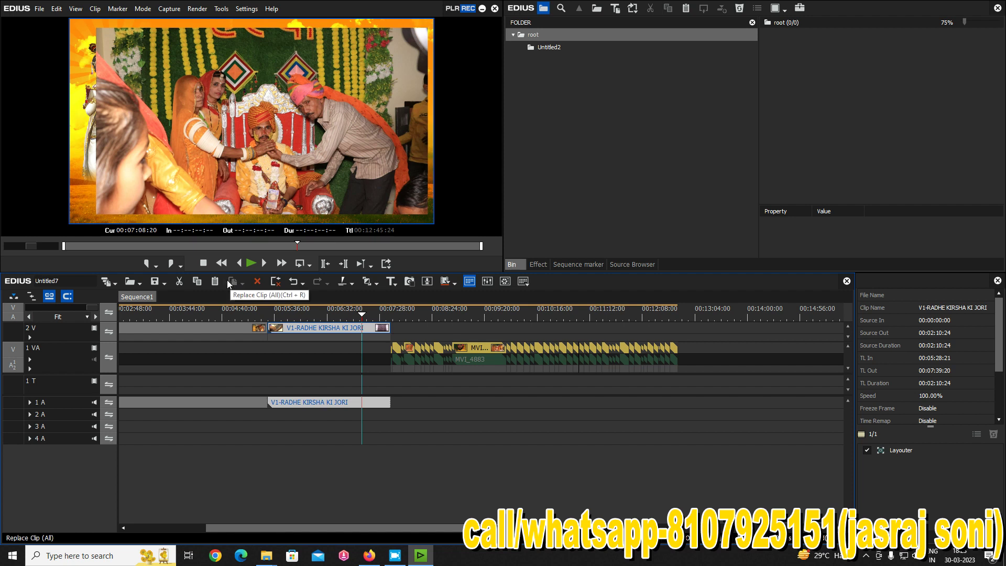
Step: Import the Untitled2 project with its bin from the 07-HALDI & MATIKOD& CHUMAVAN BOY SAID folder as a sequence
click(140, 284)
click(162, 309)
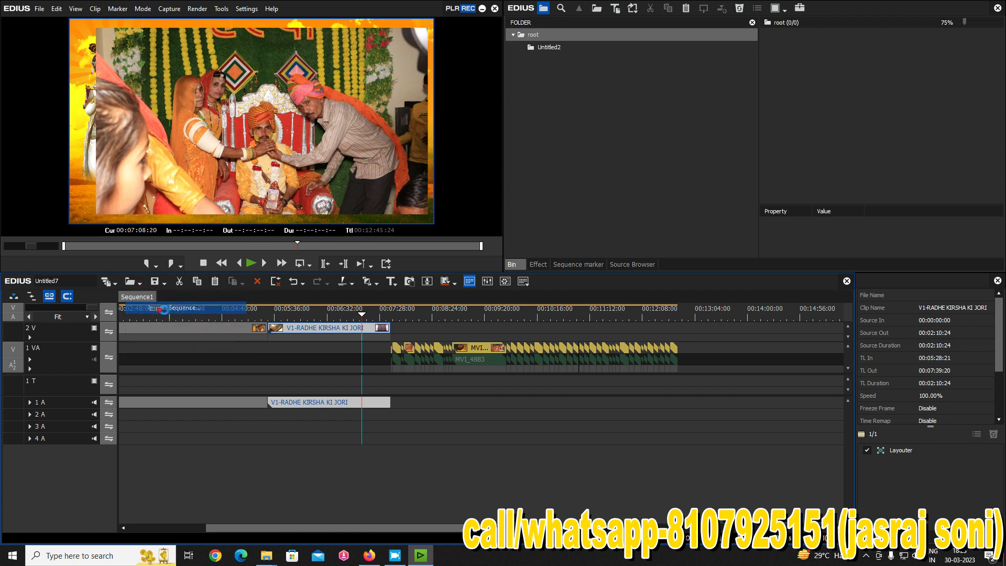
click(503, 236)
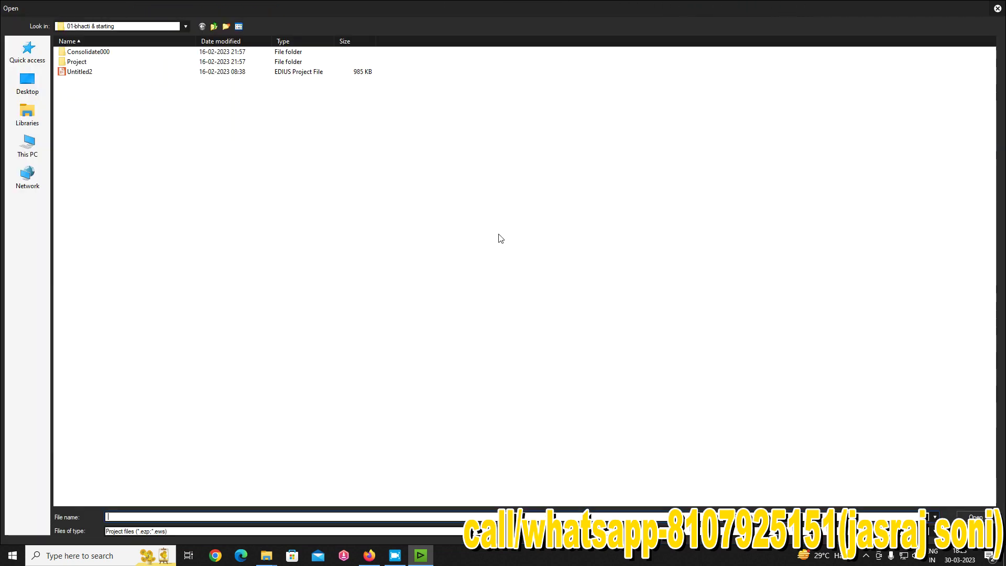
click(215, 26)
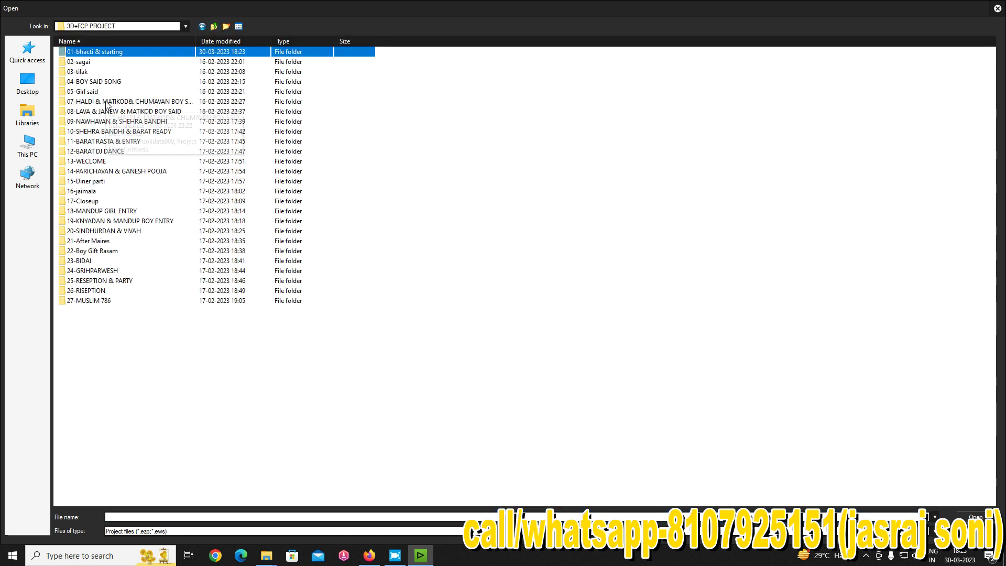
double_click(128, 104)
double_click(84, 71)
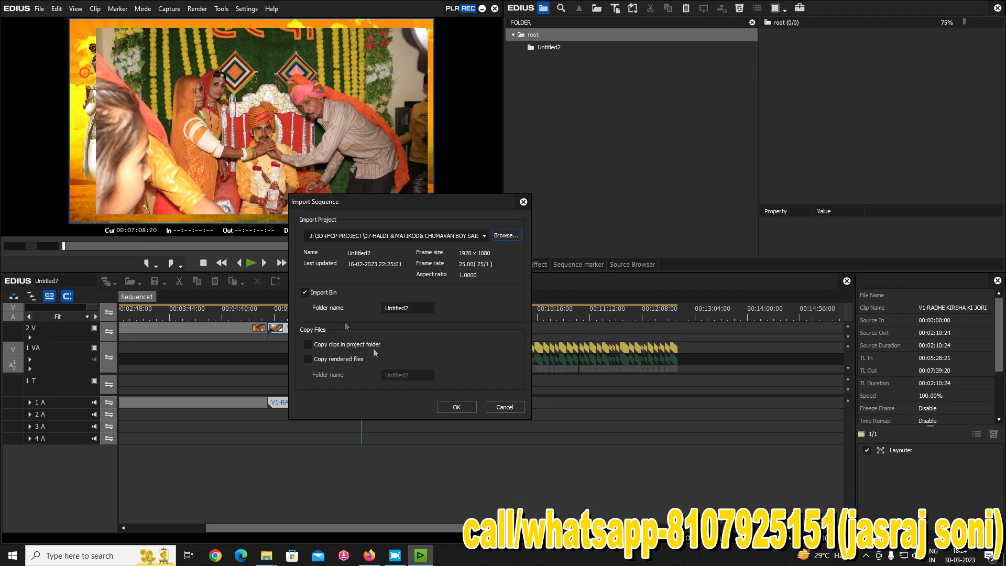
click(457, 407)
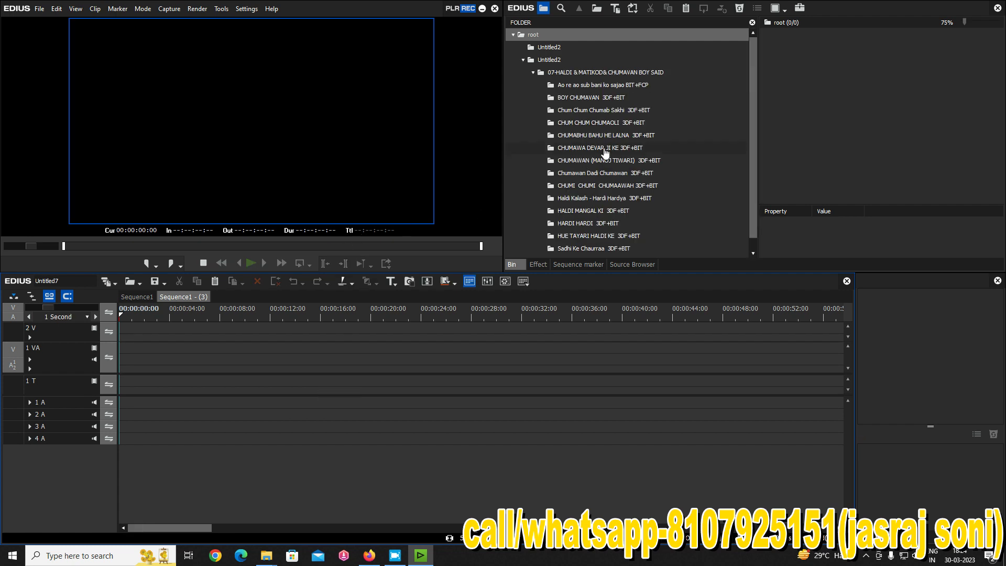
Step: Place the Haldi Kalash - Hardi Hardya 3DF+BIT bin sequence on track 2 V of Sequence1, directly after RADHE KIRSHA KI JORI
scroll(604, 154, down, 1)
click(610, 189)
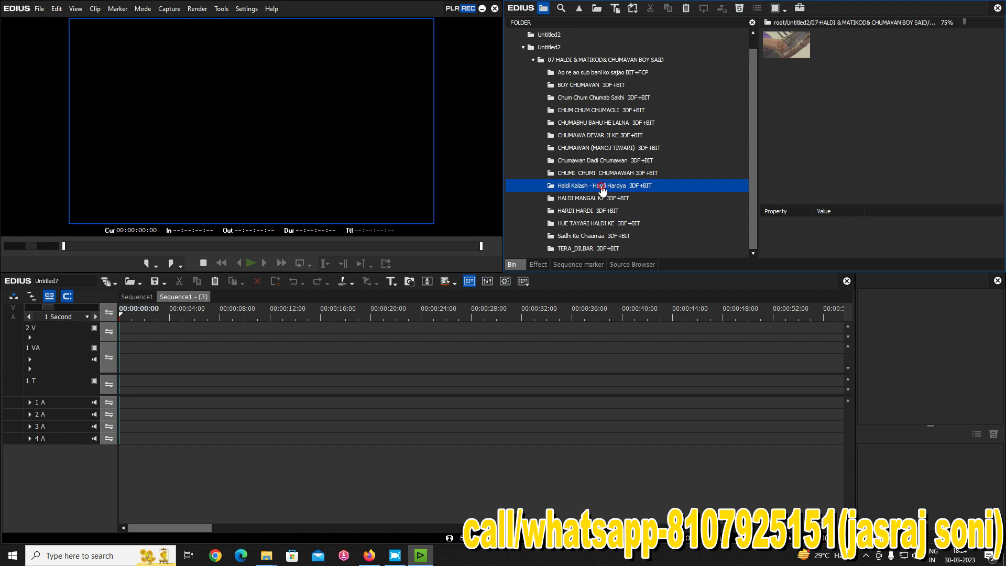
click(151, 297)
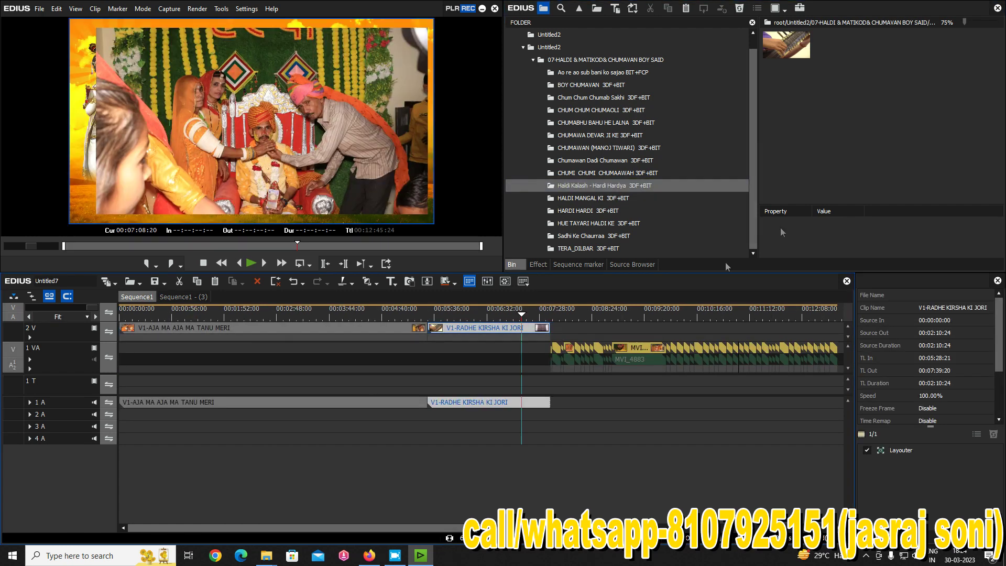
click(583, 184)
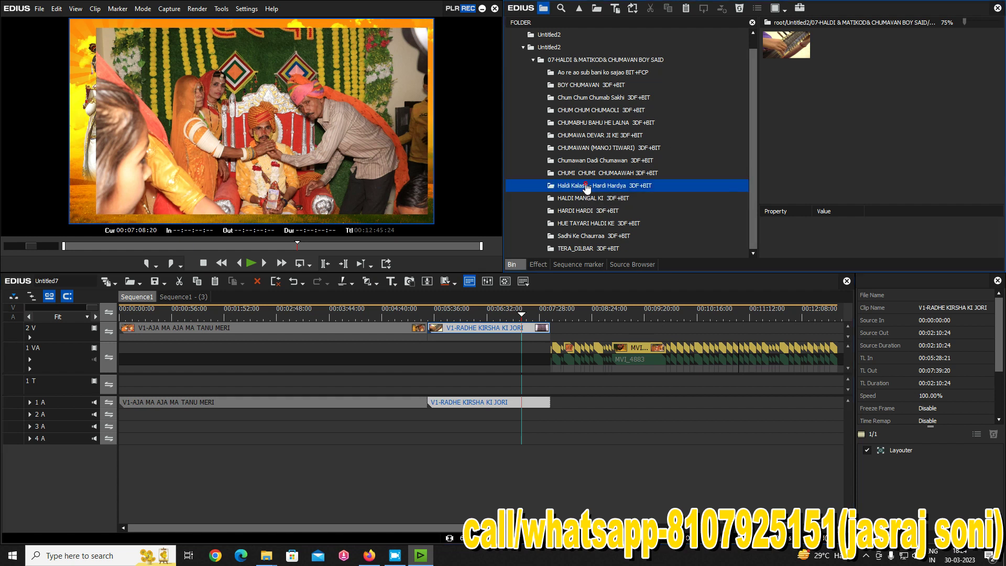
click(781, 44)
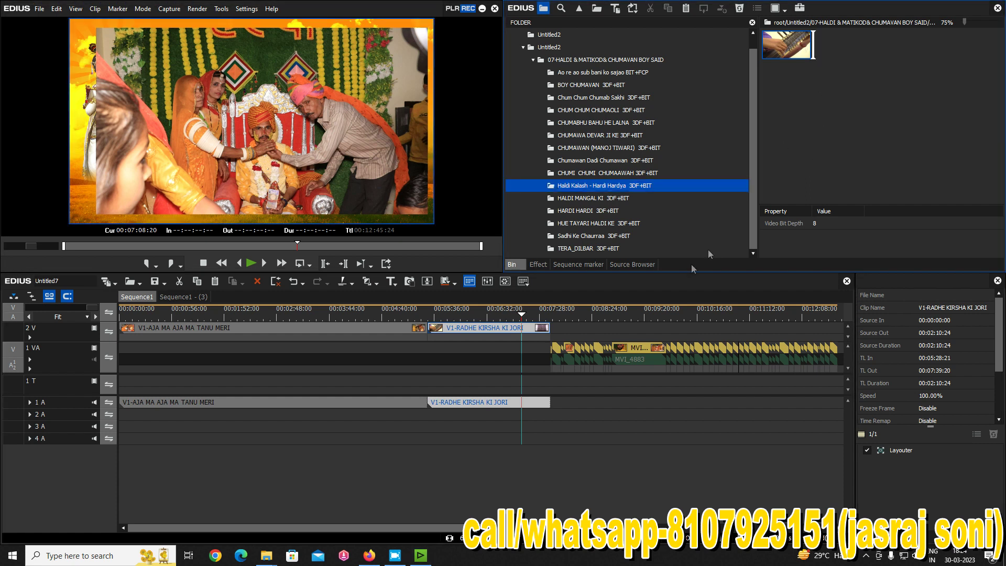
double_click(819, 96)
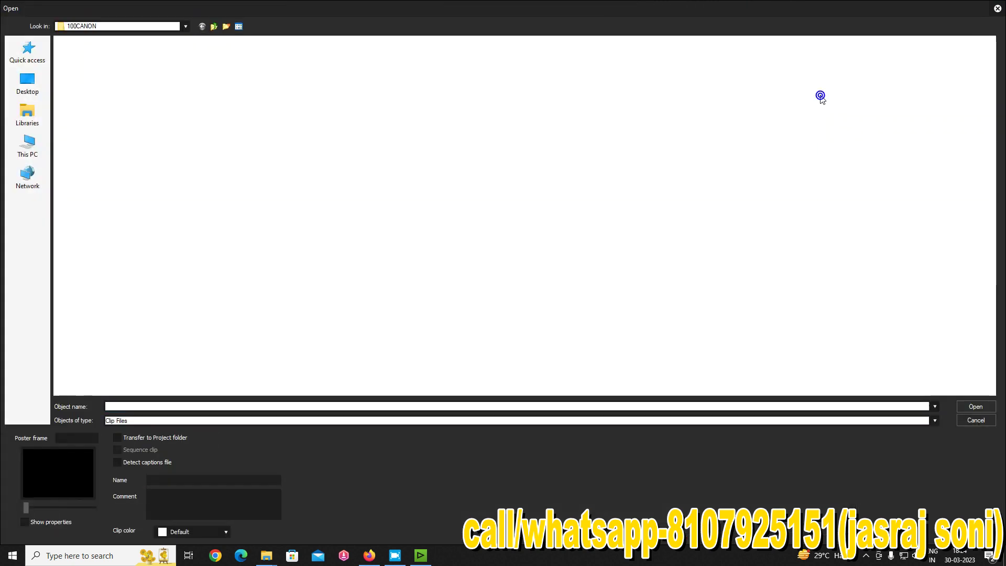
click(975, 420)
drag(786, 44, 553, 339)
drag(550, 336, 551, 333)
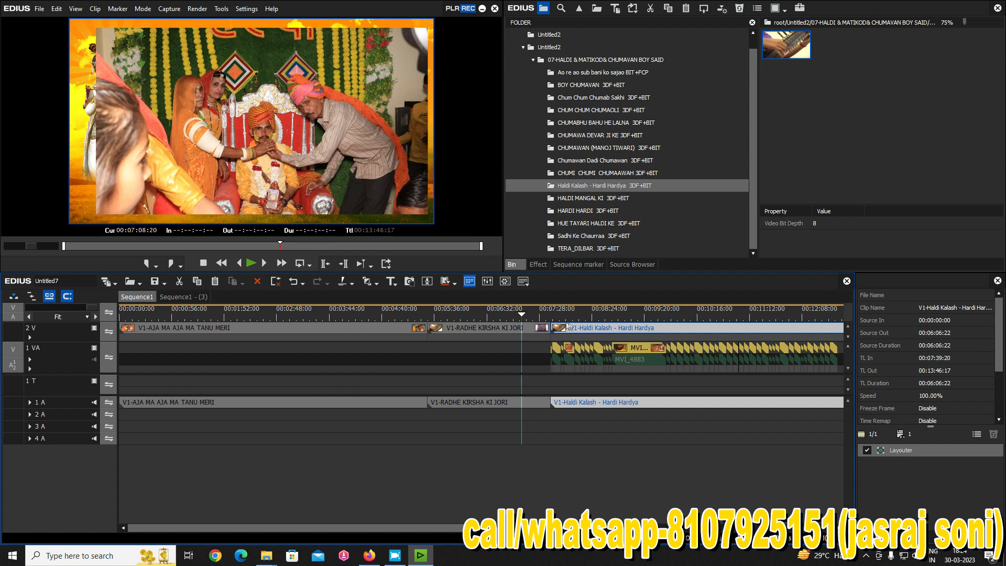
Step: Preview the Haldi Kalash - Hardi Hardya template and cut all the remaining 1 VA footage beneath it
drag(610, 313, 642, 317)
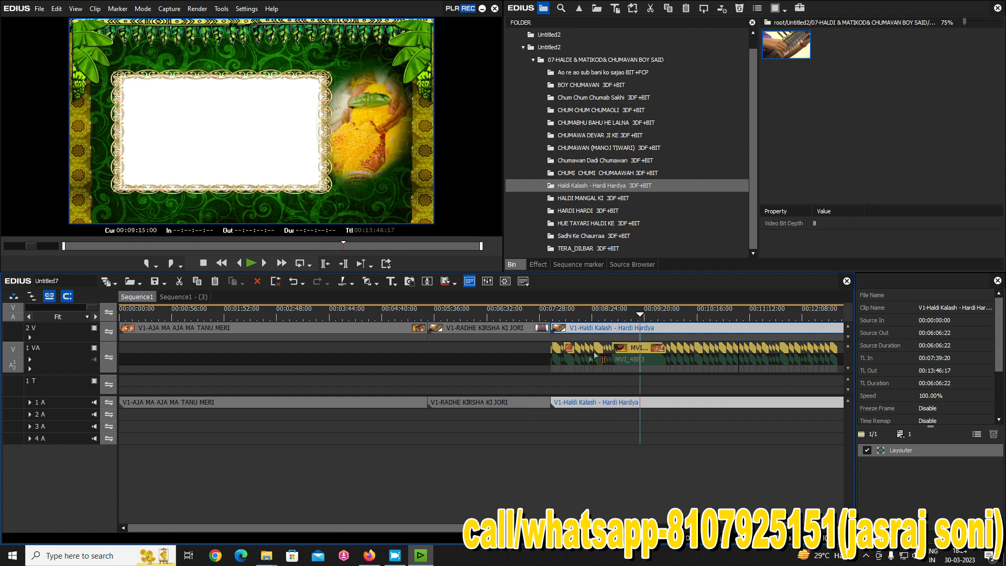
scroll(590, 360, down, 1)
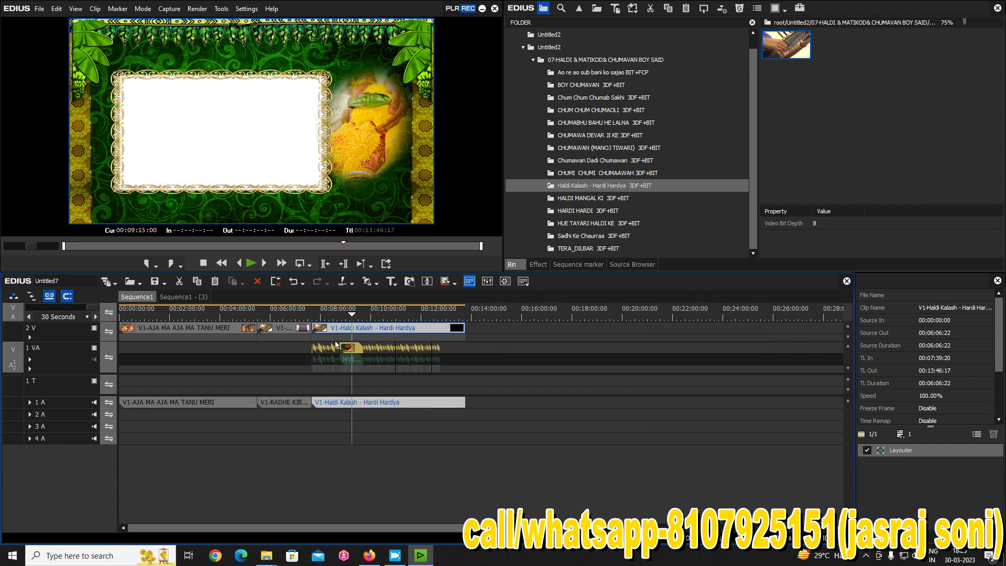
click(438, 309)
scroll(442, 311, up, 1)
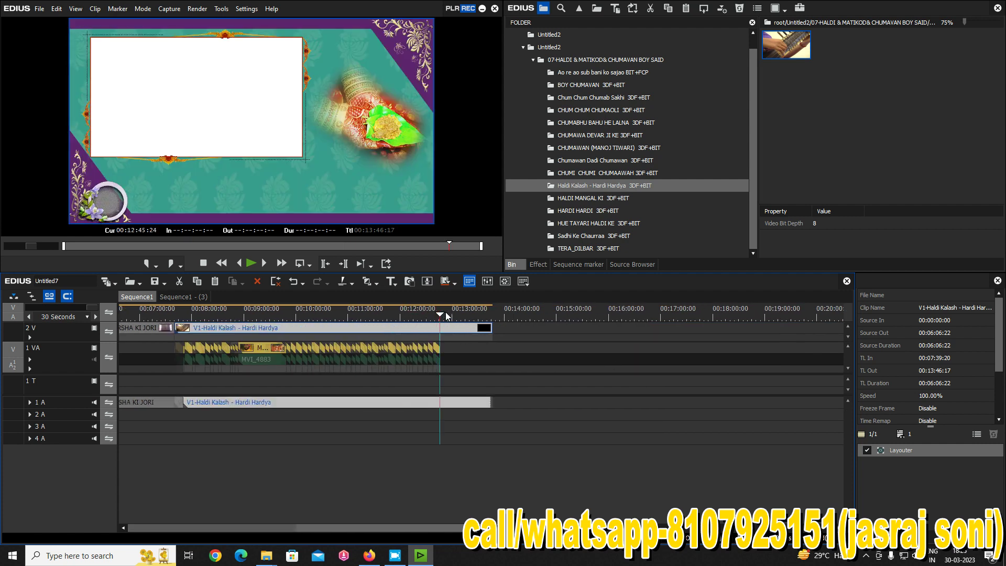
scroll(446, 313, up, 1)
drag(438, 350, 70, 366)
right_click(254, 349)
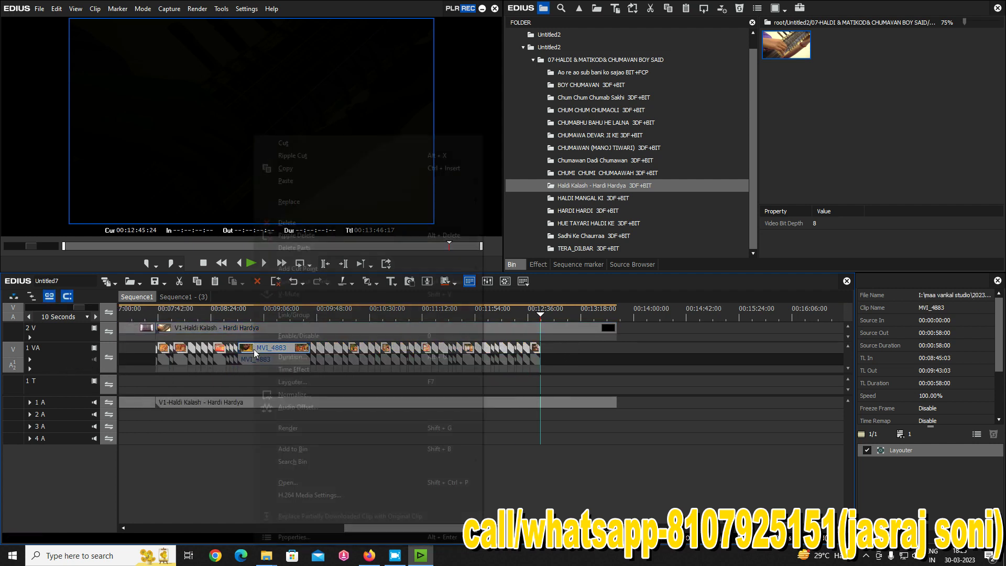
click(317, 142)
click(308, 329)
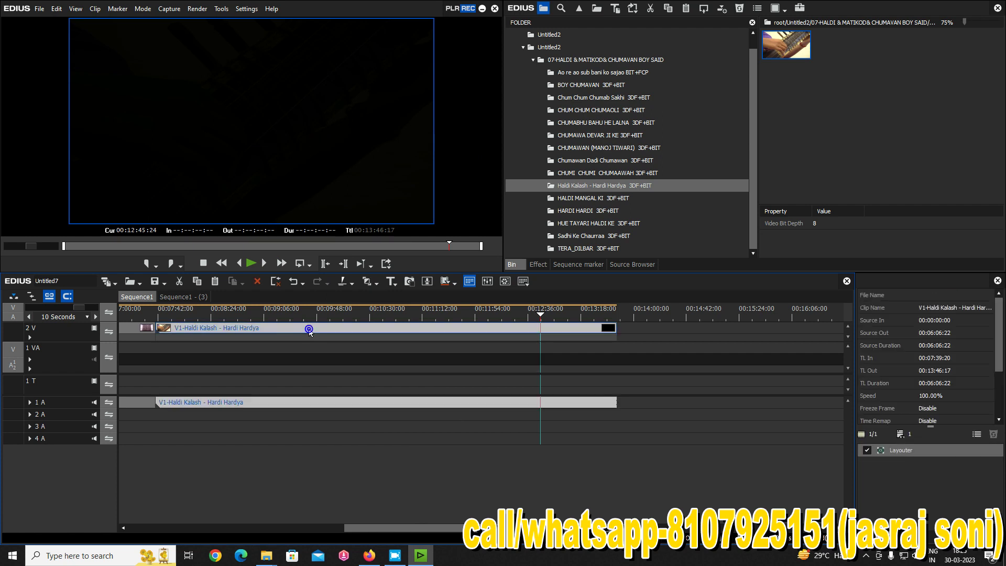
double_click(307, 330)
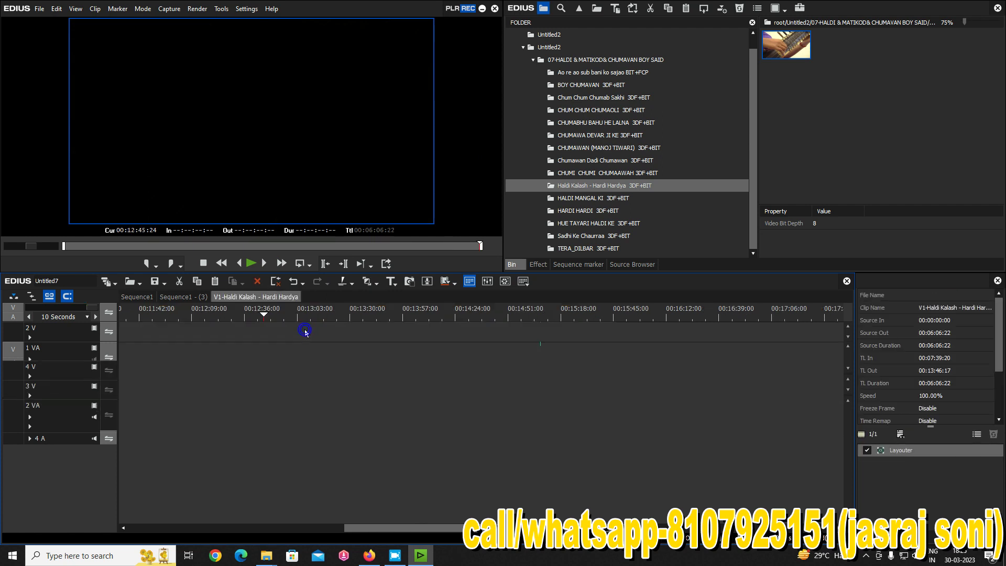
click(216, 438)
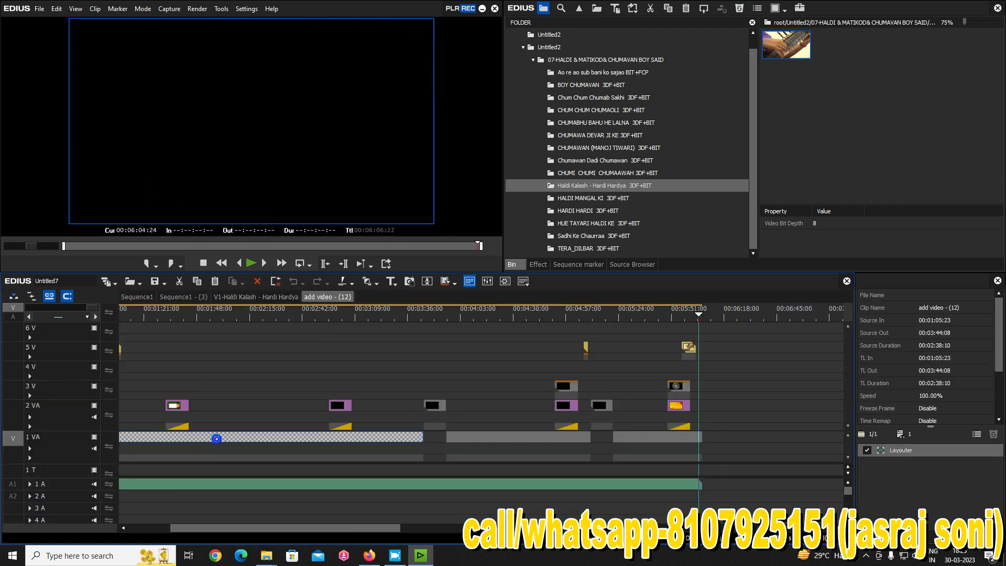
double_click(216, 438)
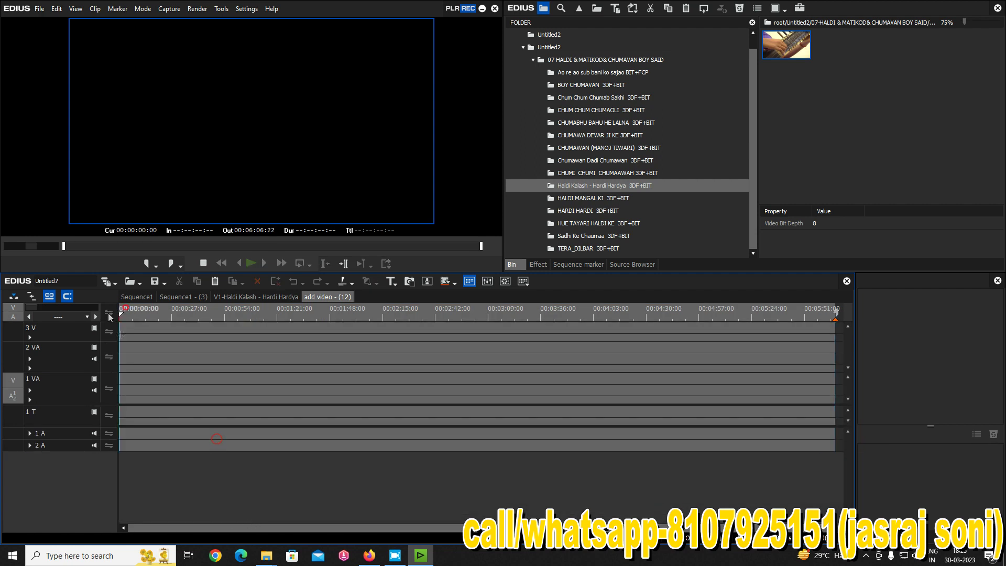
right_click(131, 384)
click(154, 439)
Step: Preview the Haldi Kalash - Hardi Hardya song in Sequence1, and check and close the Restore and Transfer Clips list
click(137, 297)
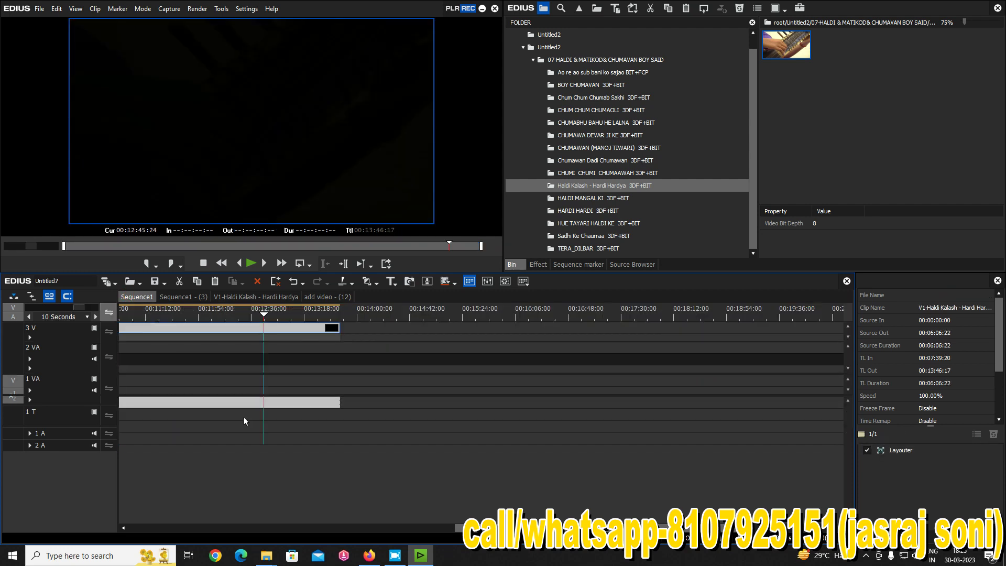
drag(478, 528, 275, 529)
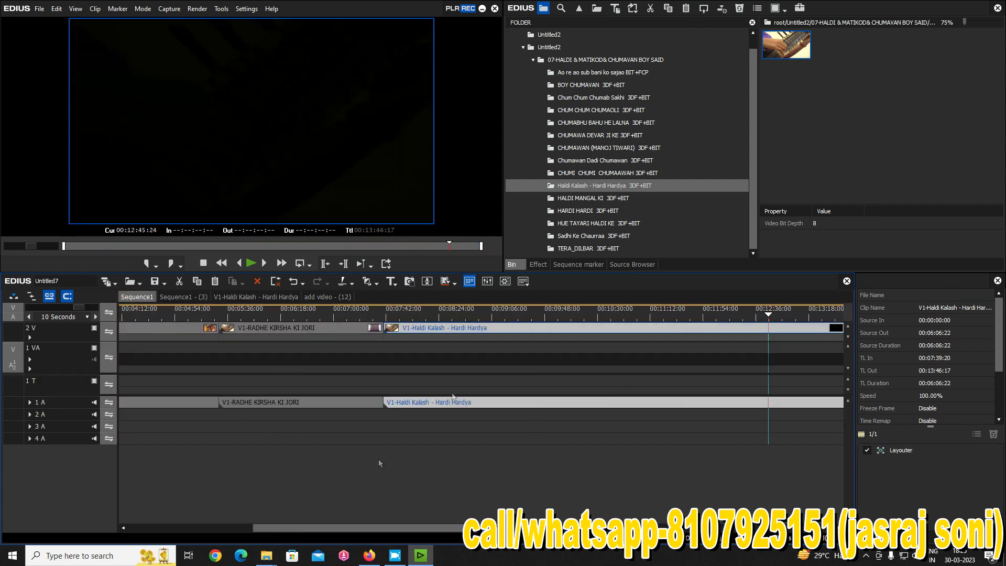
drag(432, 313, 781, 347)
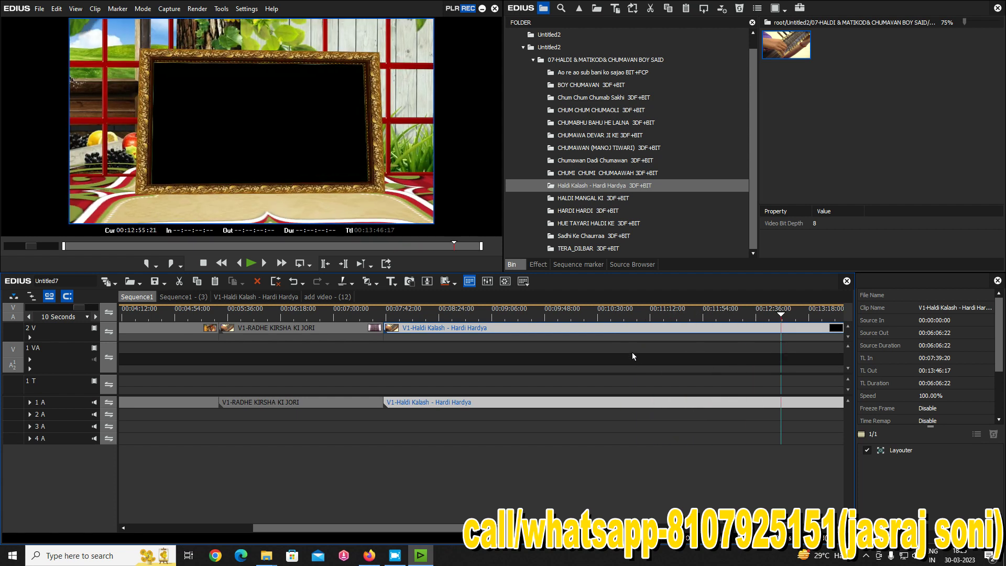
drag(786, 325, 494, 326)
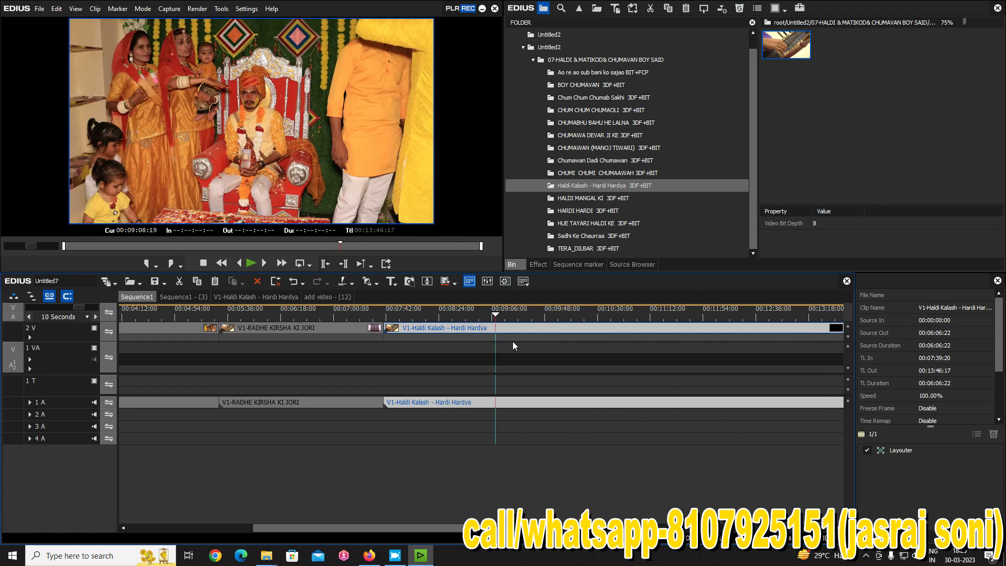
scroll(512, 341, down, 5)
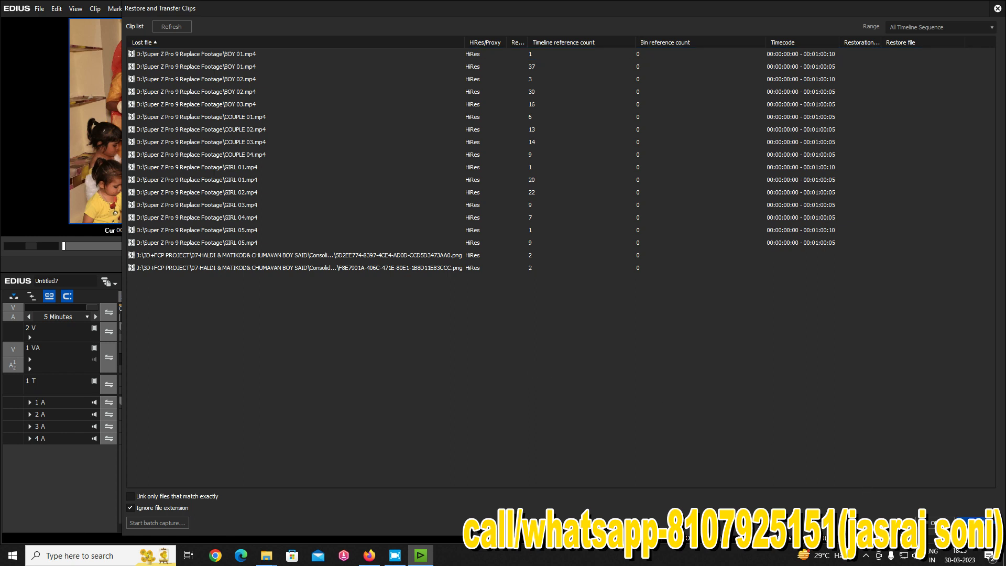
click(969, 523)
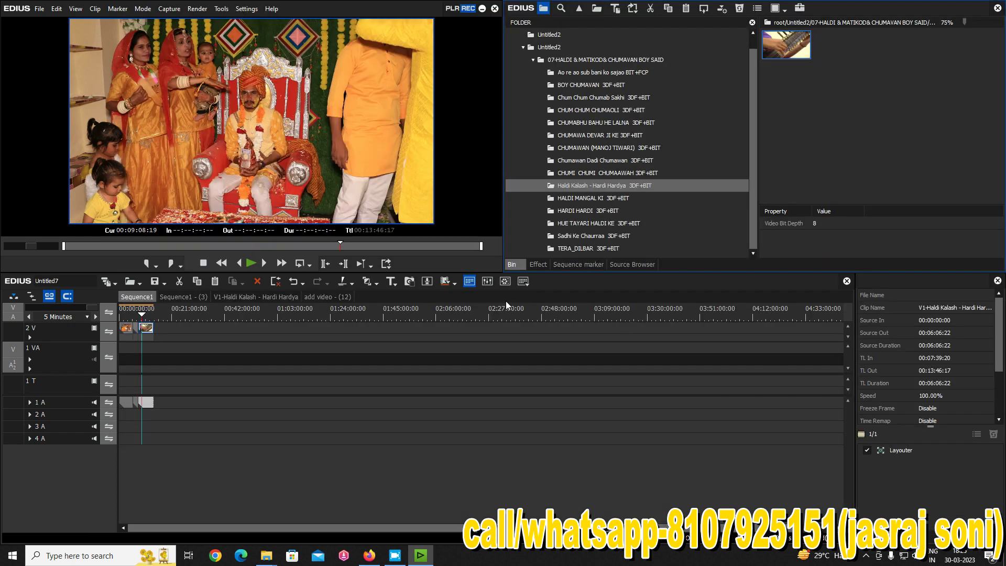